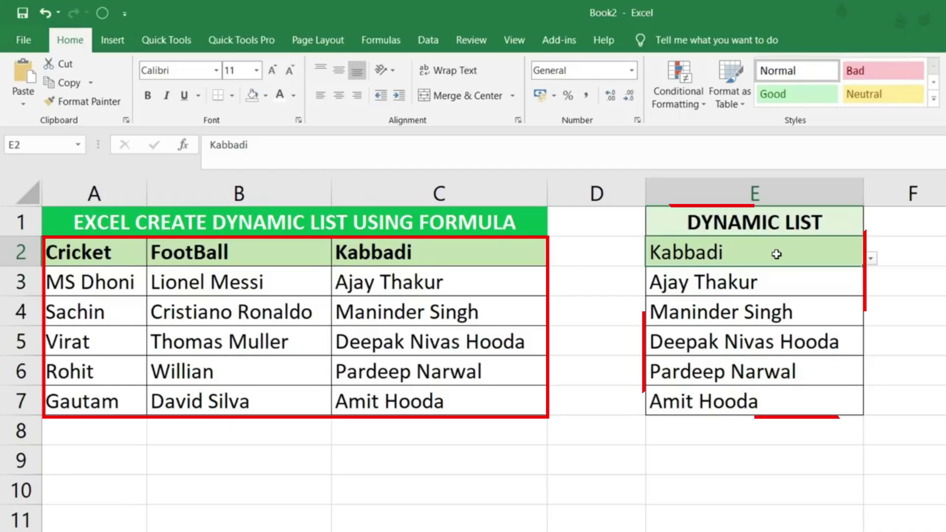
Step: Choose FootBall in E2 and highlight the player names listed below it
click(871, 258)
click(739, 299)
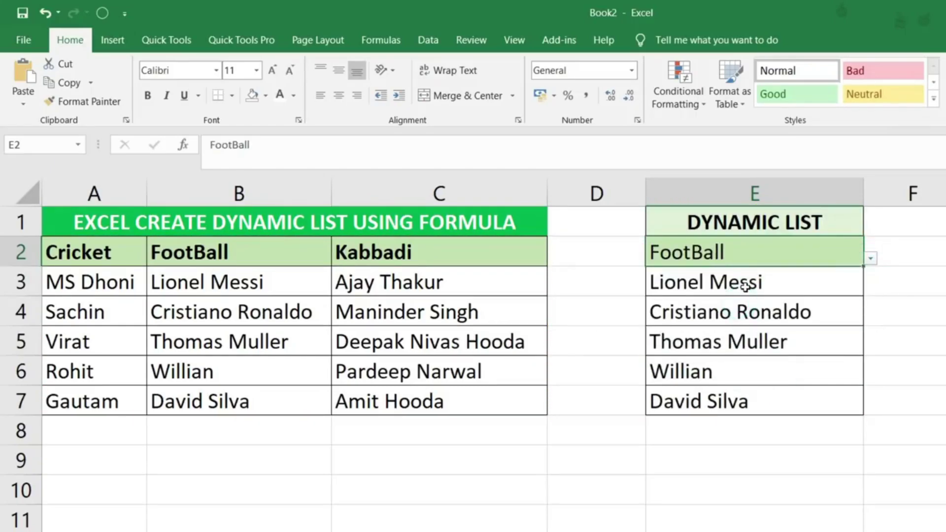
drag(745, 286, 736, 380)
Step: Switch E2 to Cricket and select E3:E7 to reveal the list formula
click(766, 258)
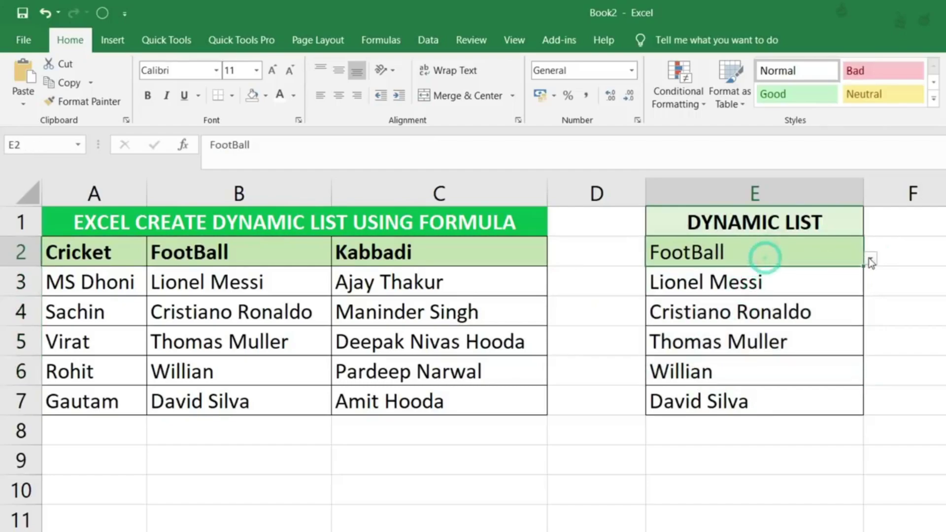
click(871, 258)
click(779, 273)
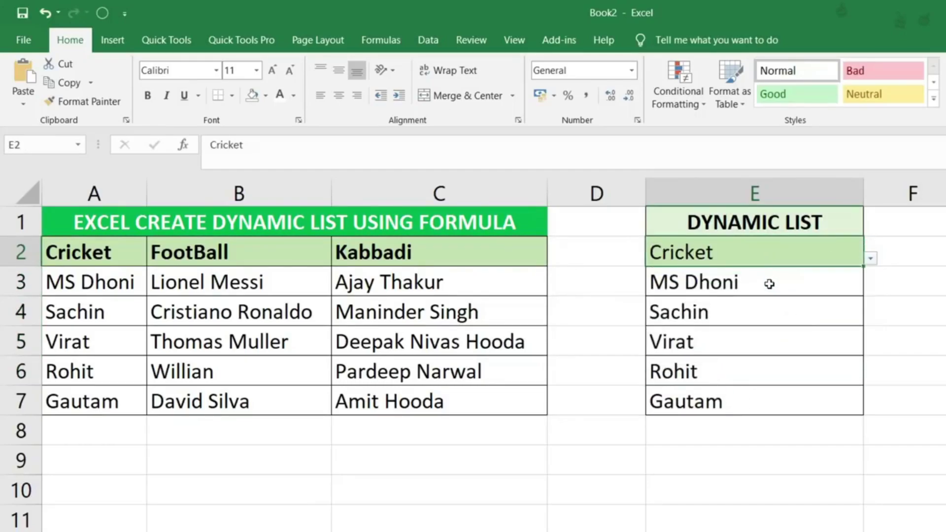
drag(769, 283, 751, 407)
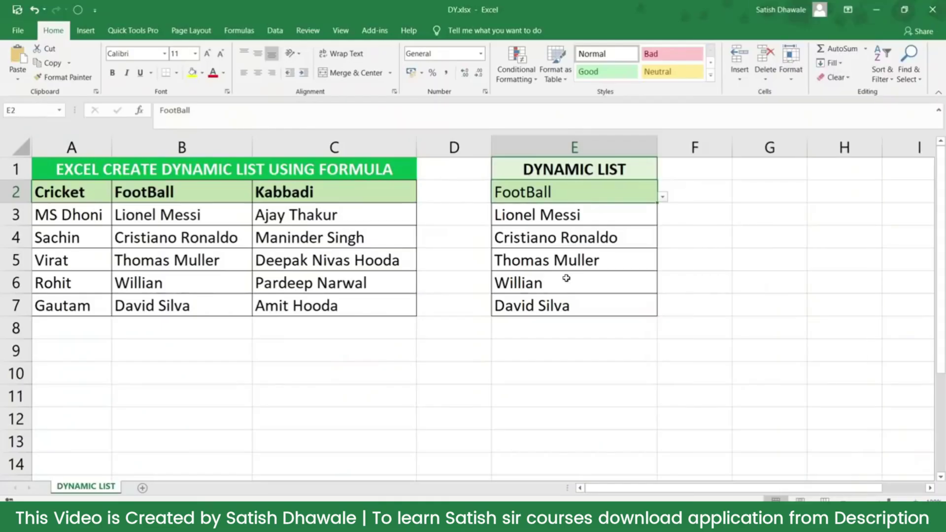
Step: Switch the sport in E2 to Cricket, then to Kabbadi
click(662, 197)
click(593, 210)
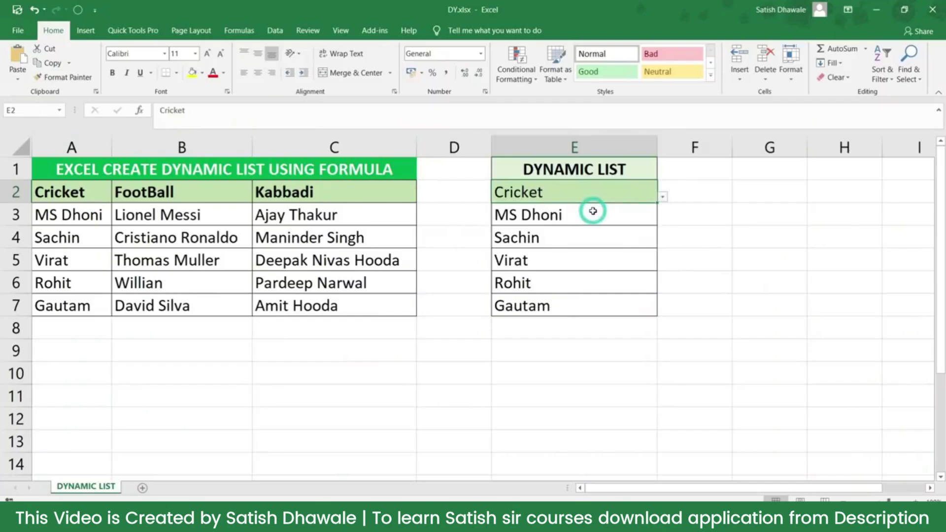
click(662, 198)
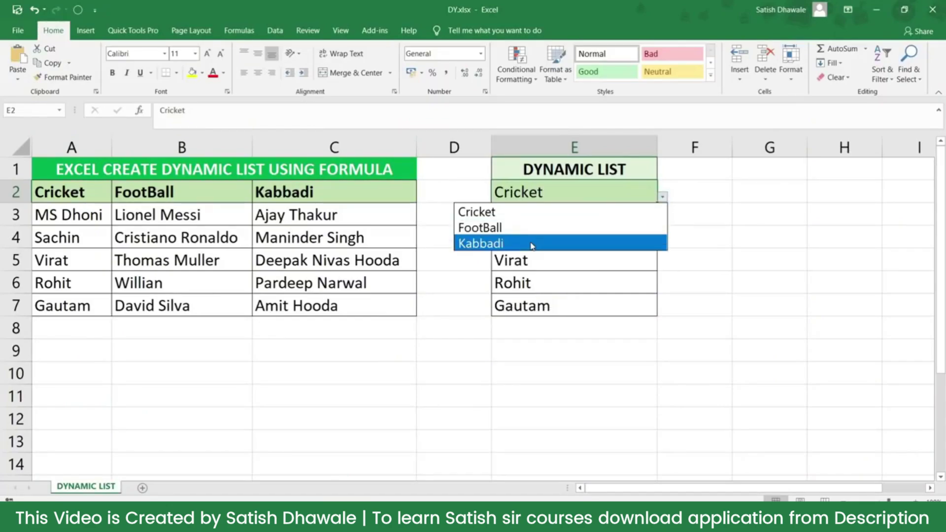
click(529, 242)
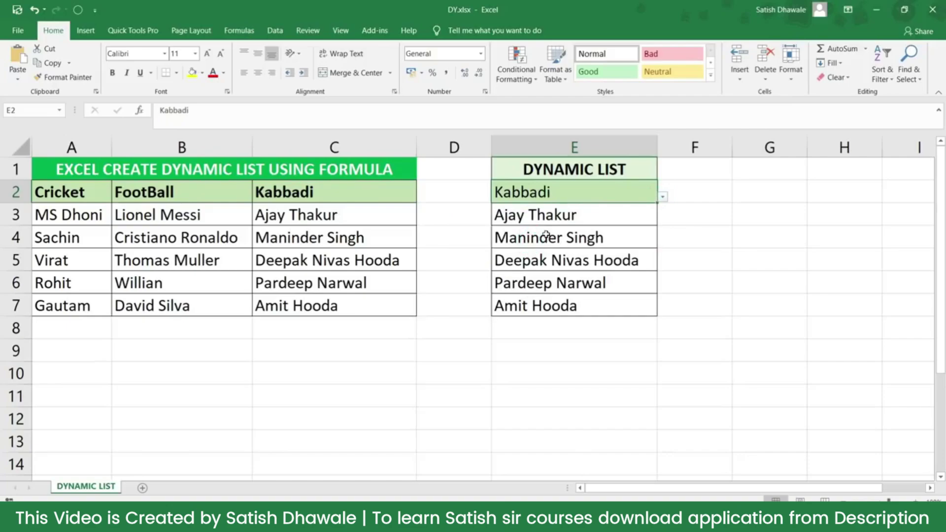
Step: Delete column E with the dynamic list and widen column E to 17.44
click(554, 148)
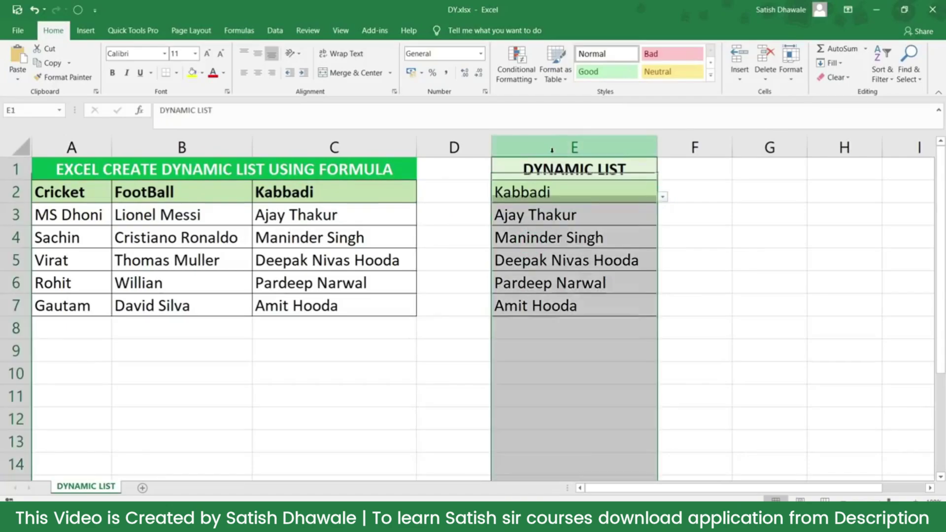
right_click(555, 151)
click(587, 255)
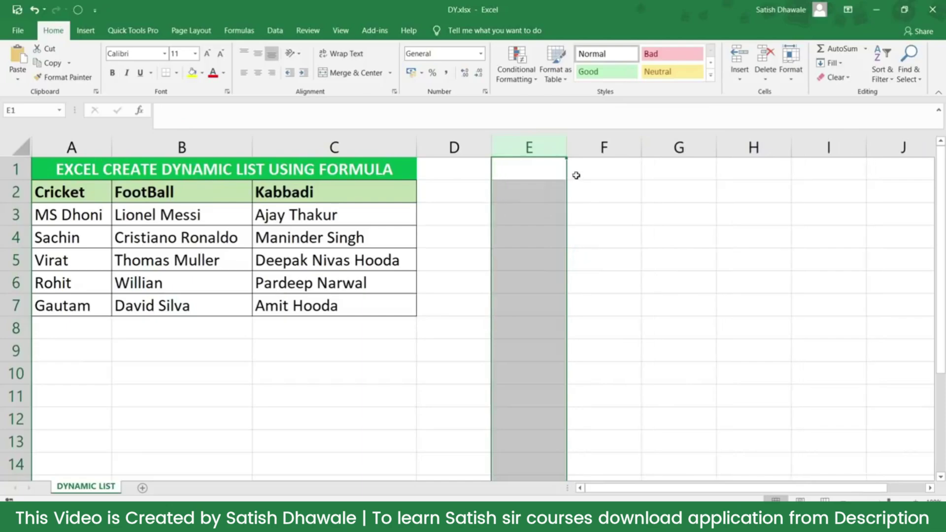
drag(567, 147, 645, 165)
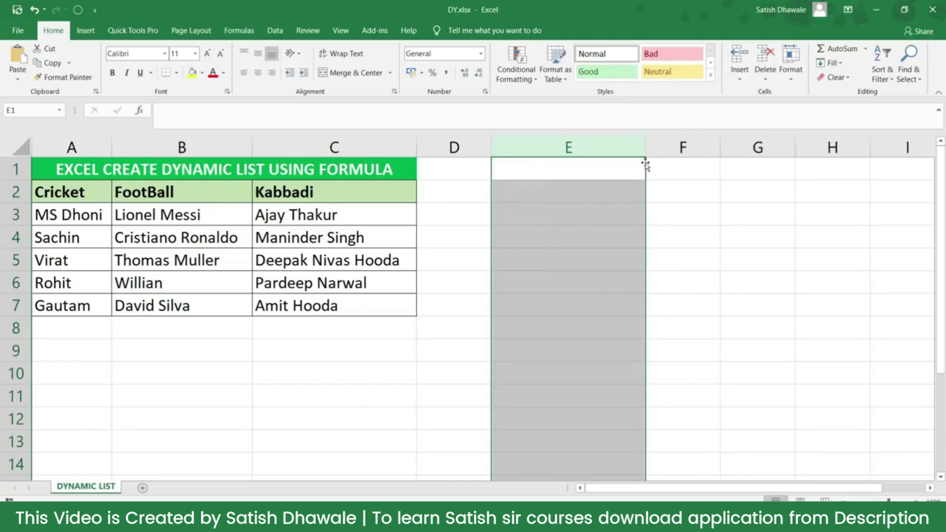
Step: Select E1 and E2, then highlight the sport names in A2:C2
click(564, 161)
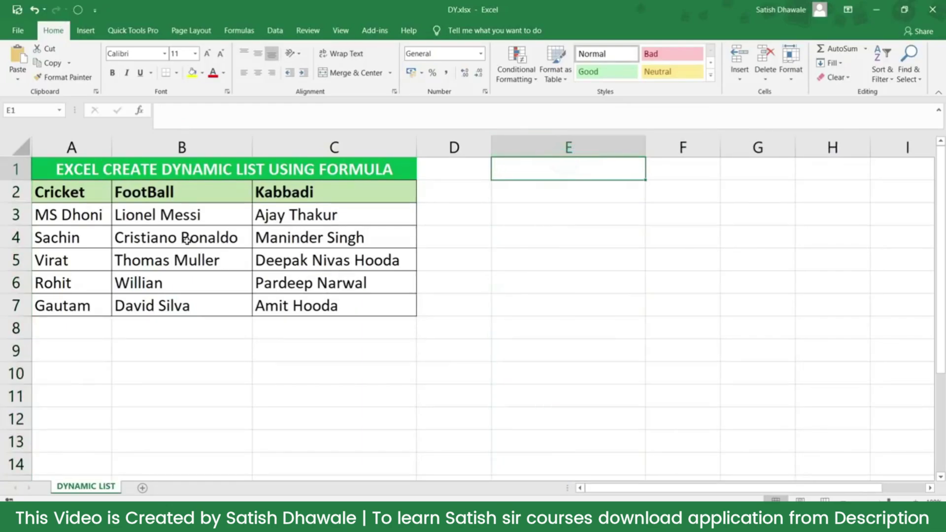
click(541, 193)
drag(67, 189, 315, 192)
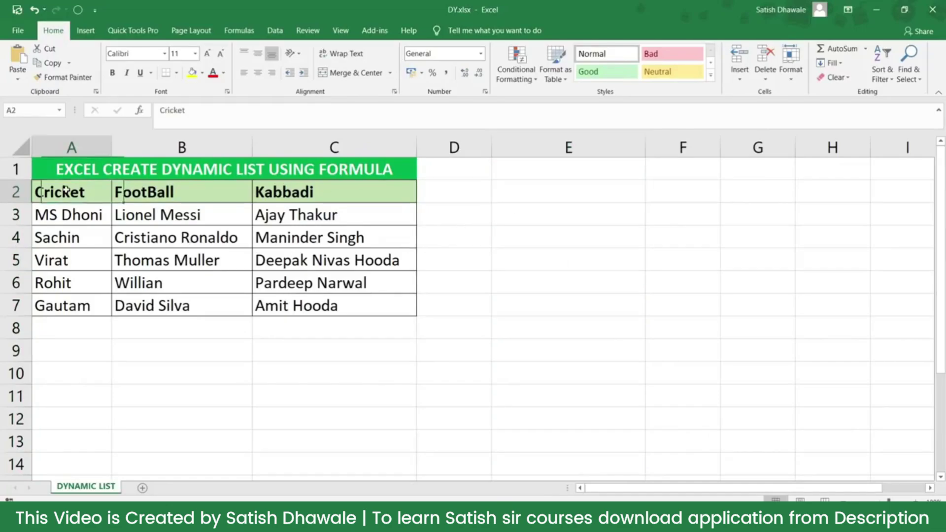
Step: Give E2 a List data validation sourced from =$A$2:$C$2, then open its new dropdown
click(530, 193)
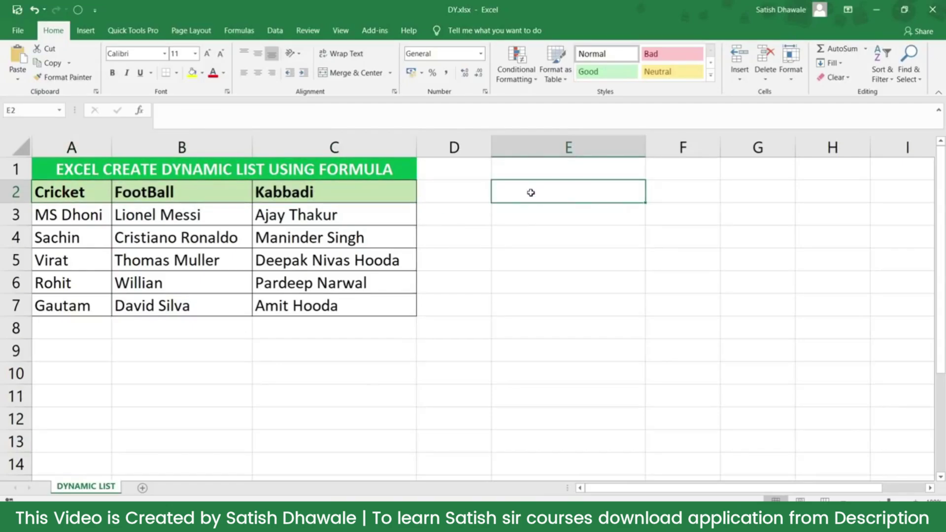
click(276, 32)
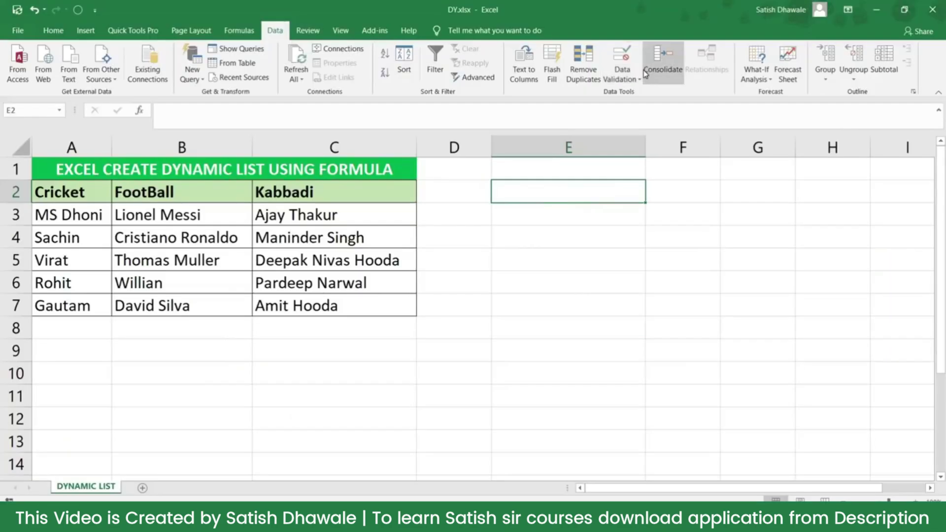
click(634, 76)
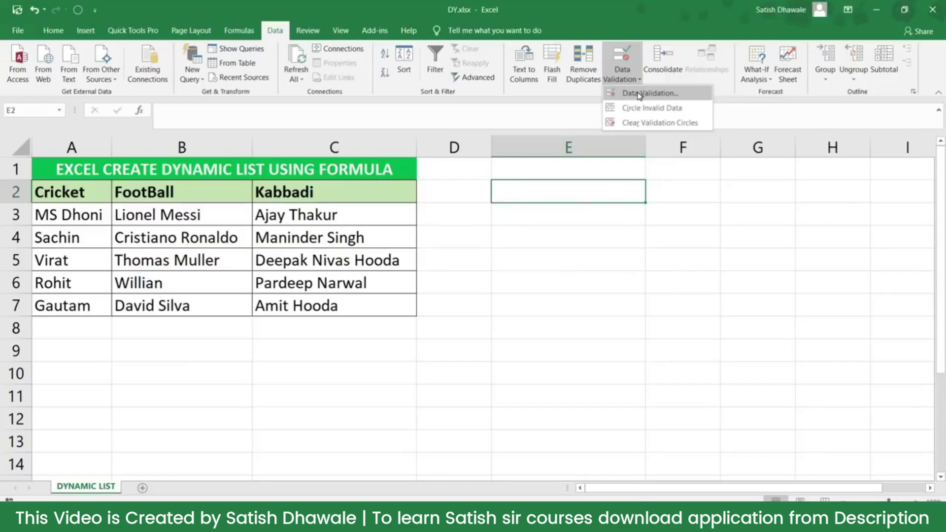
click(639, 94)
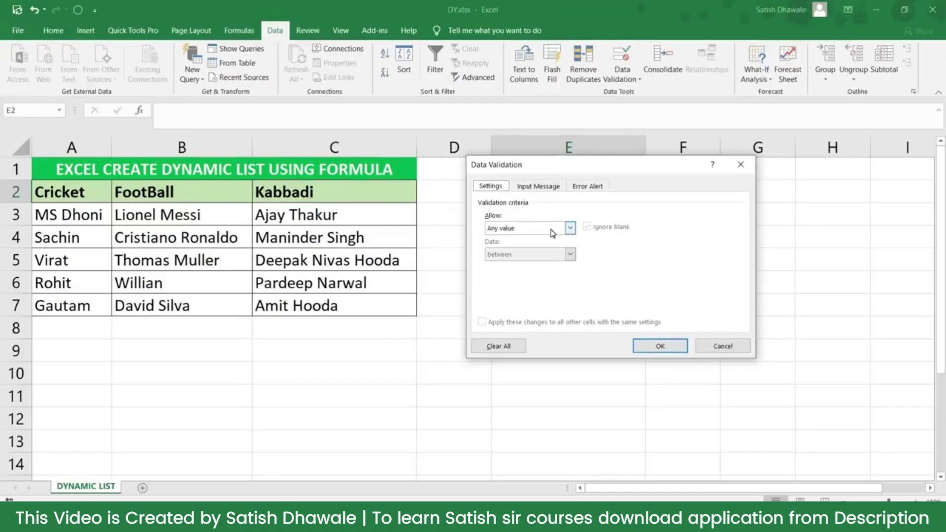
click(553, 232)
click(529, 270)
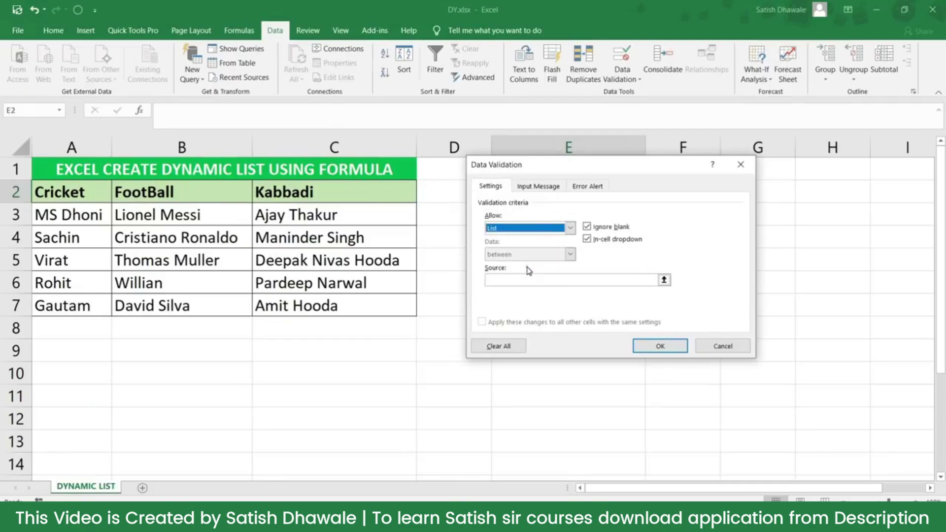
click(530, 285)
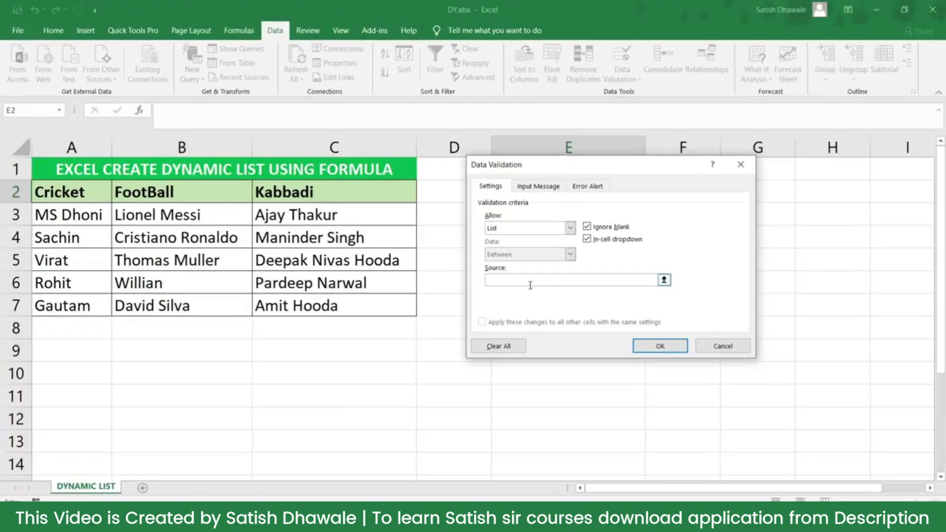
drag(43, 192, 356, 191)
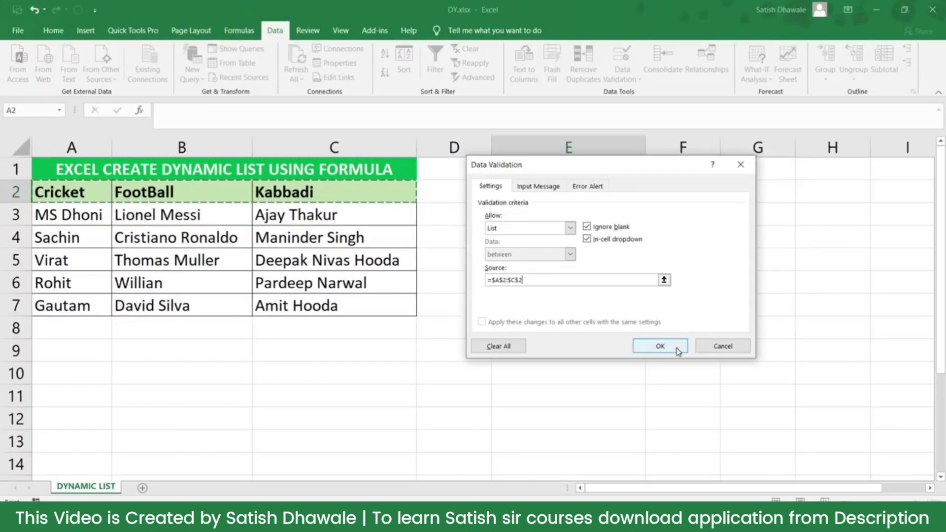
click(676, 348)
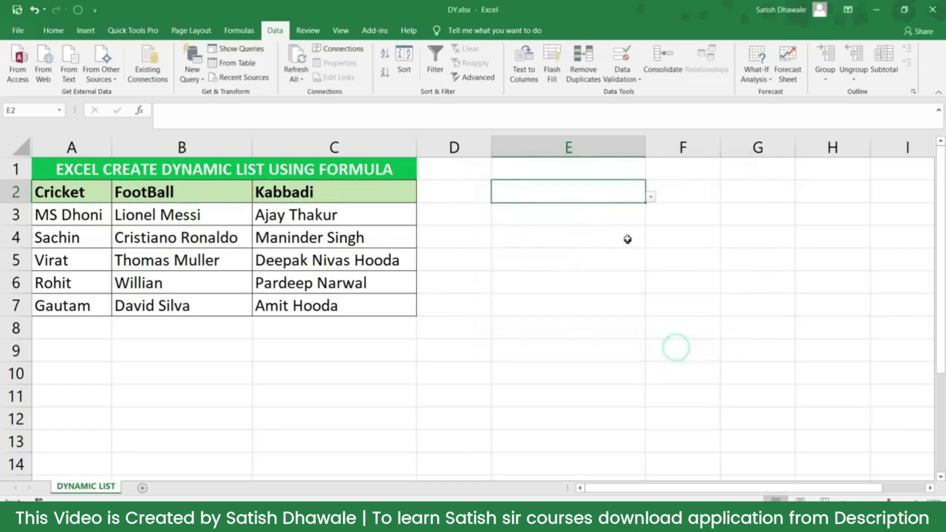
click(650, 197)
Step: Choose FootBall in E2 and enter the heading 'liST' in E1
click(589, 224)
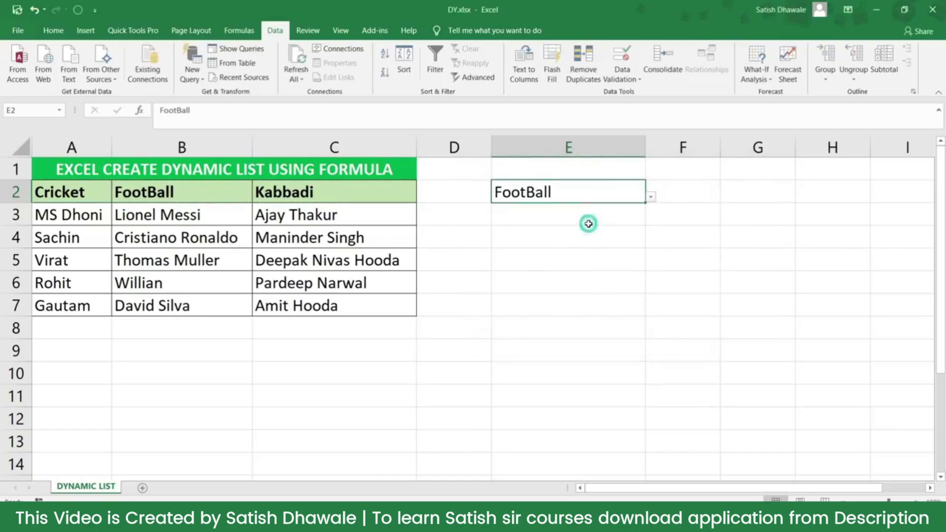
click(582, 168)
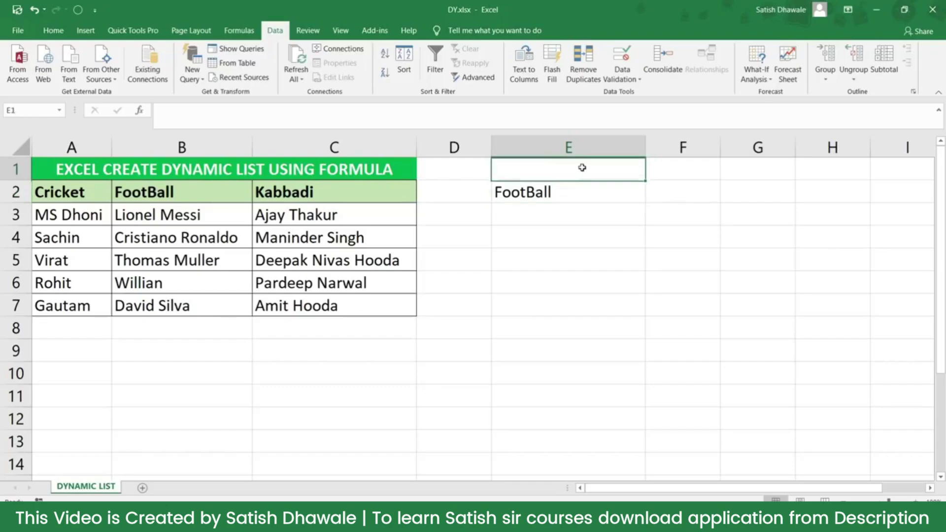
text(li)
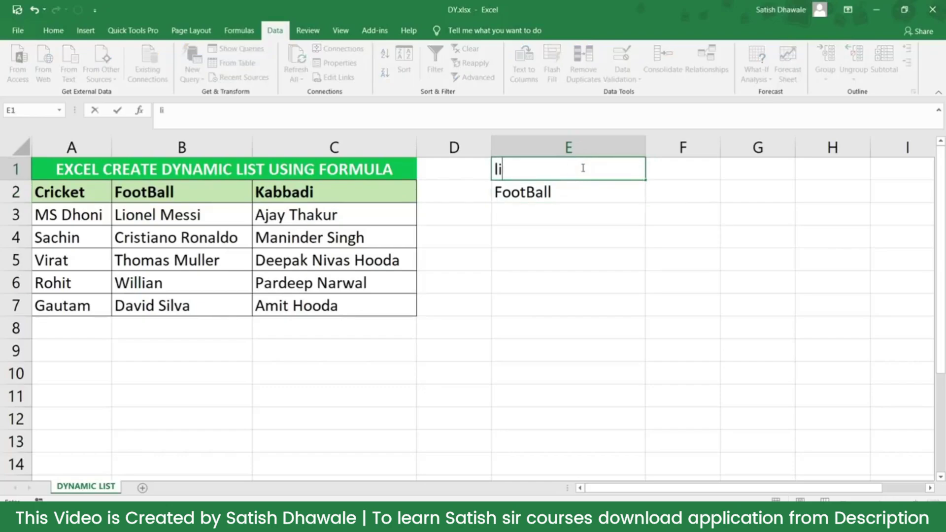
text(ST)
key(Return)
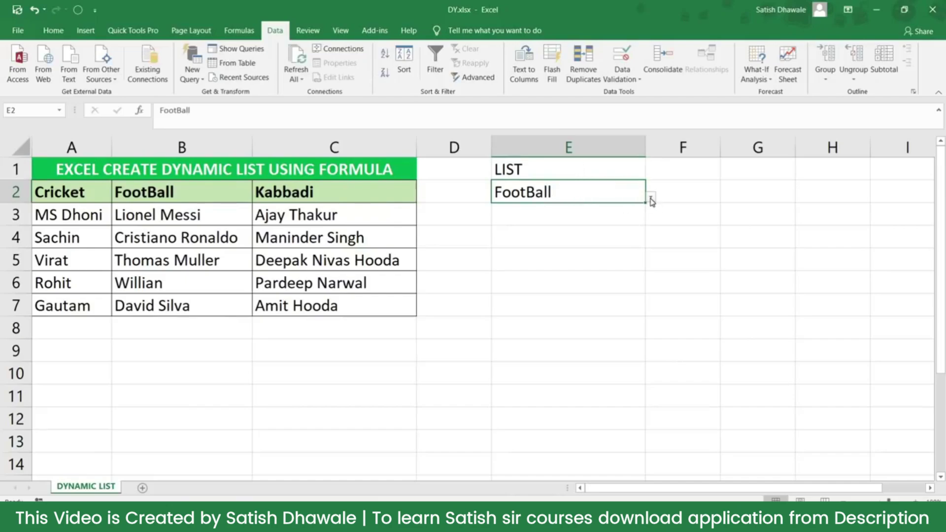
Step: Copy the Kabbadi header's formatting from C2 onto E2 with Format Painter
click(299, 190)
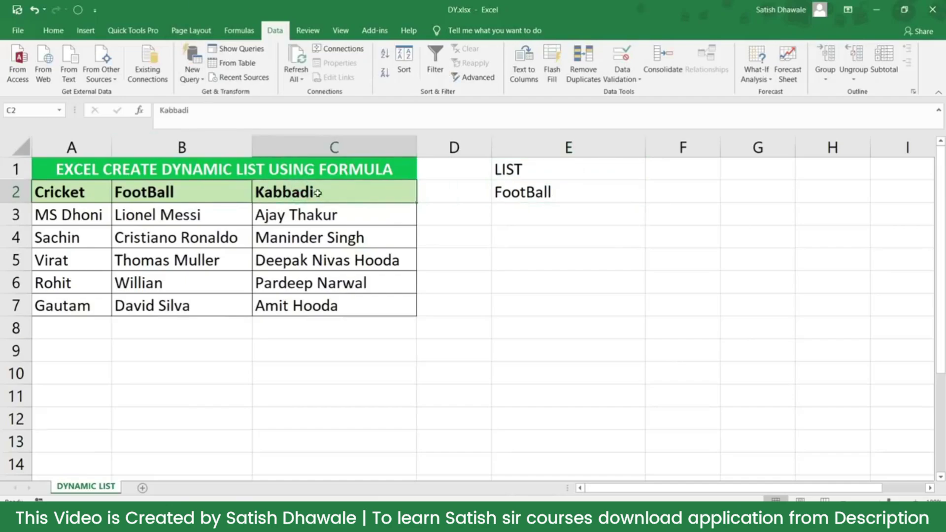
click(47, 32)
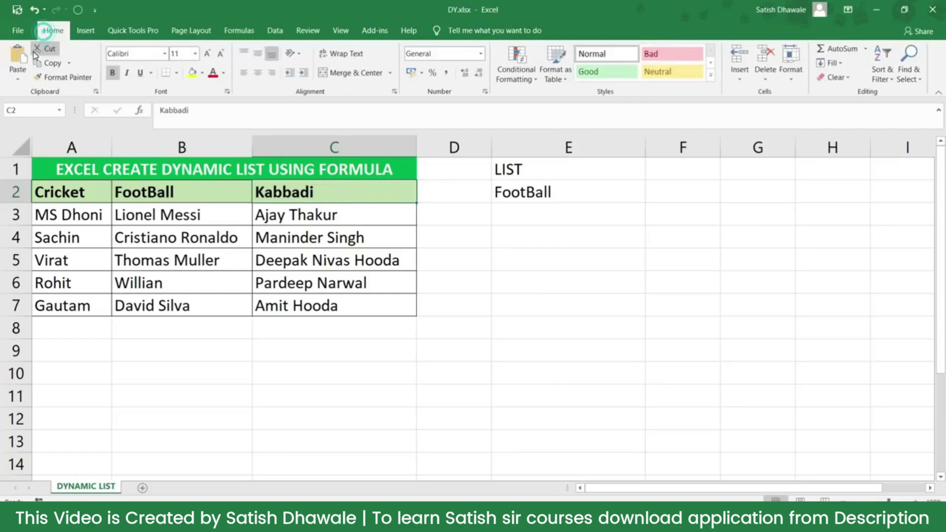
click(53, 79)
click(565, 193)
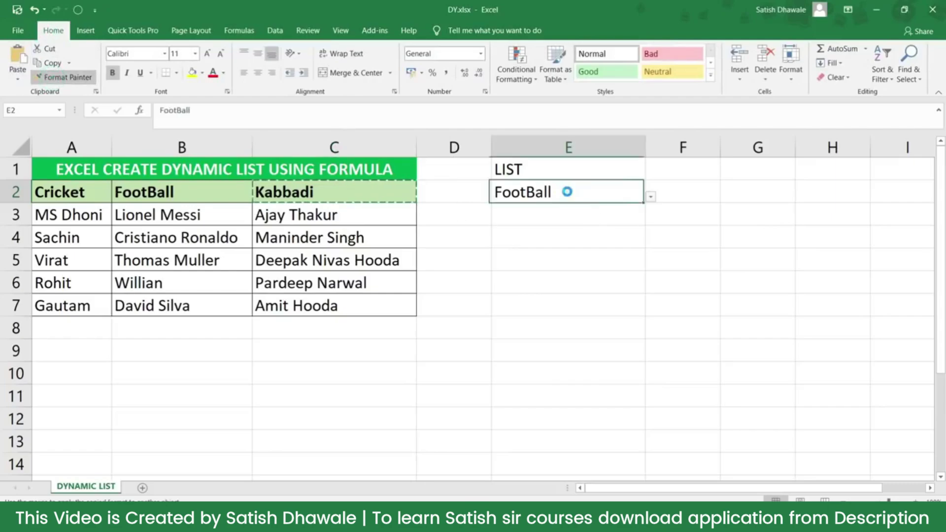
Step: Choose Kabbadi in E2 and check its new header styling
click(651, 197)
click(562, 239)
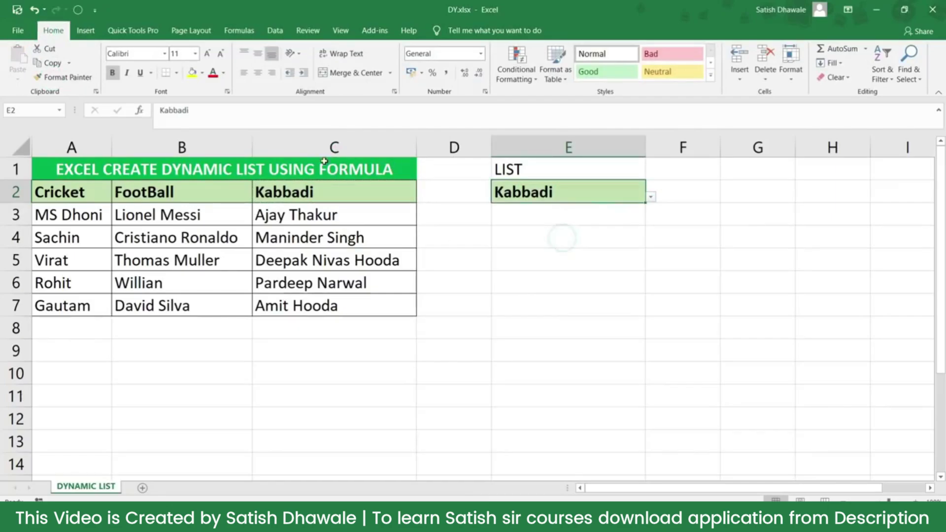
click(531, 351)
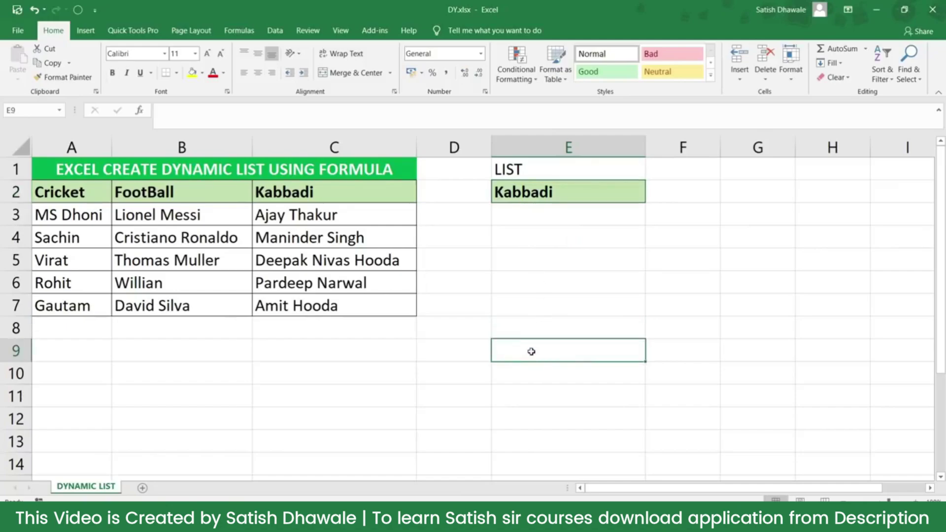
click(602, 194)
Step: Choose Cricket in E2, highlight the Cricket and FootBall player columns, and select E8
click(650, 196)
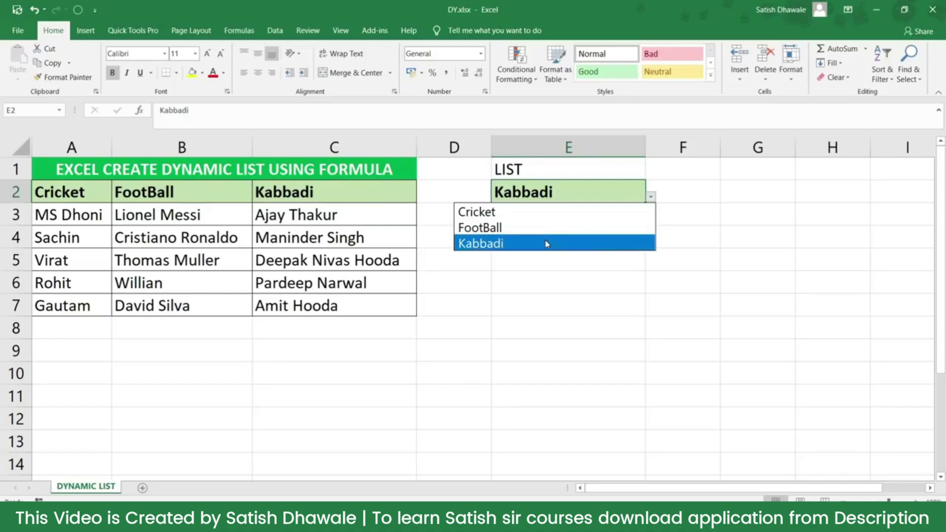
click(542, 212)
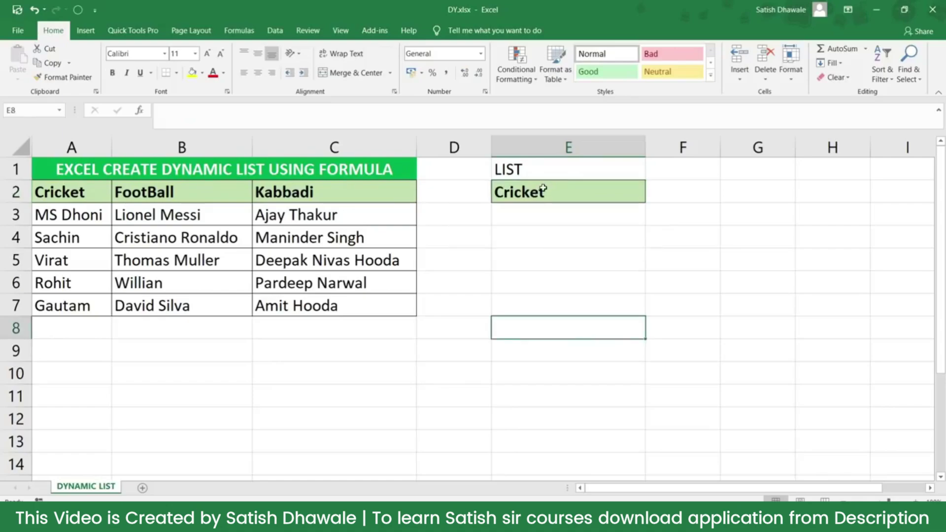
drag(80, 197, 74, 306)
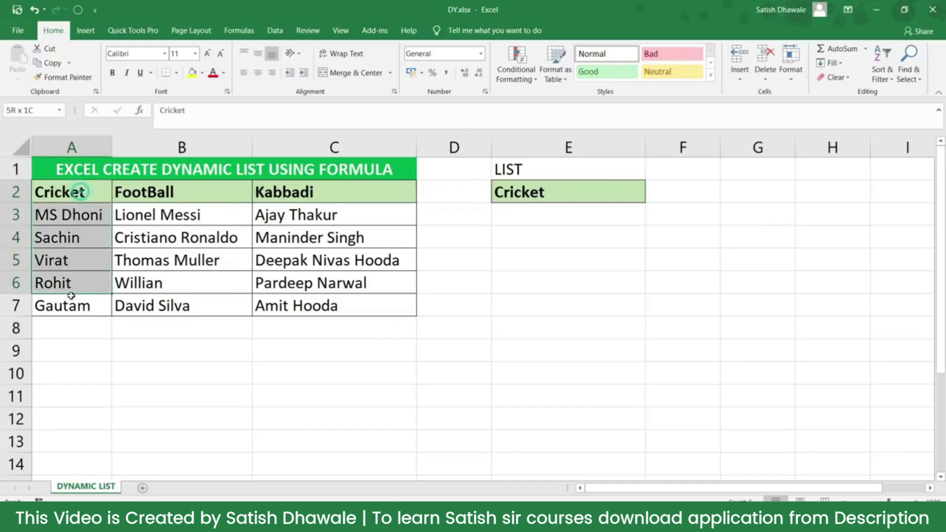
drag(148, 192, 148, 306)
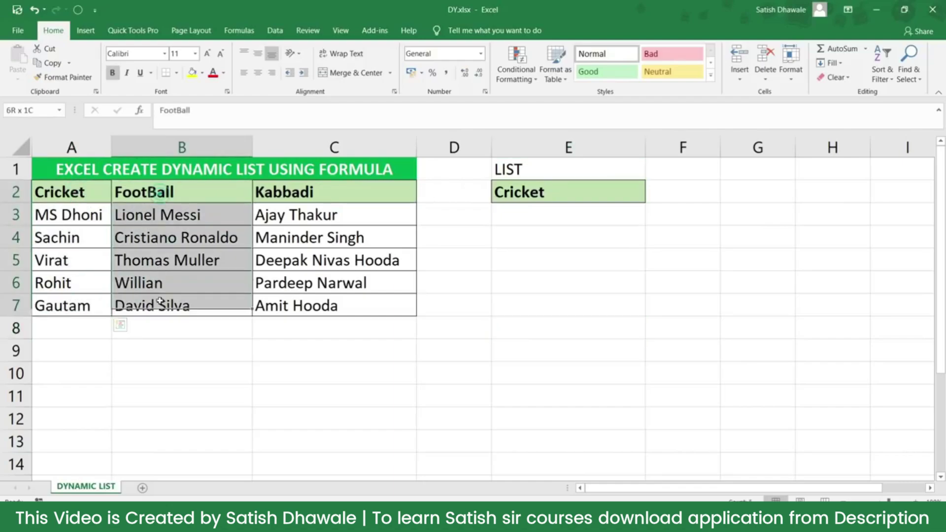
click(537, 331)
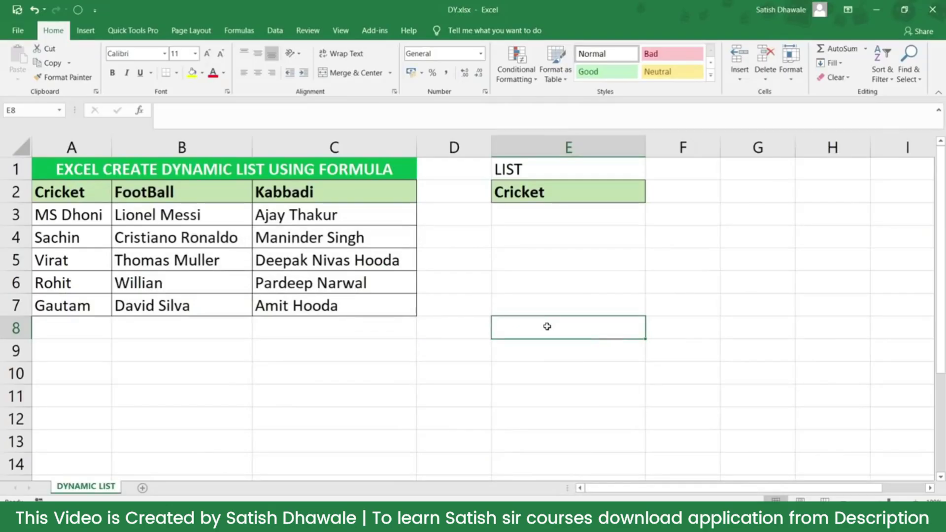
click(547, 326)
Step: Enter =MATCH(E2,A2:C2,0) in E8 and review its lookup value and range arguments
text(=M)
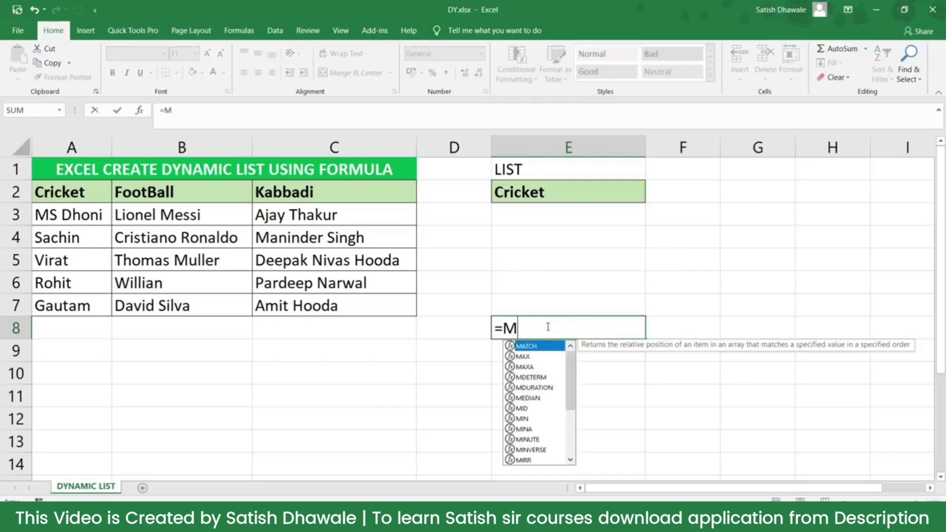
text(ATCH()
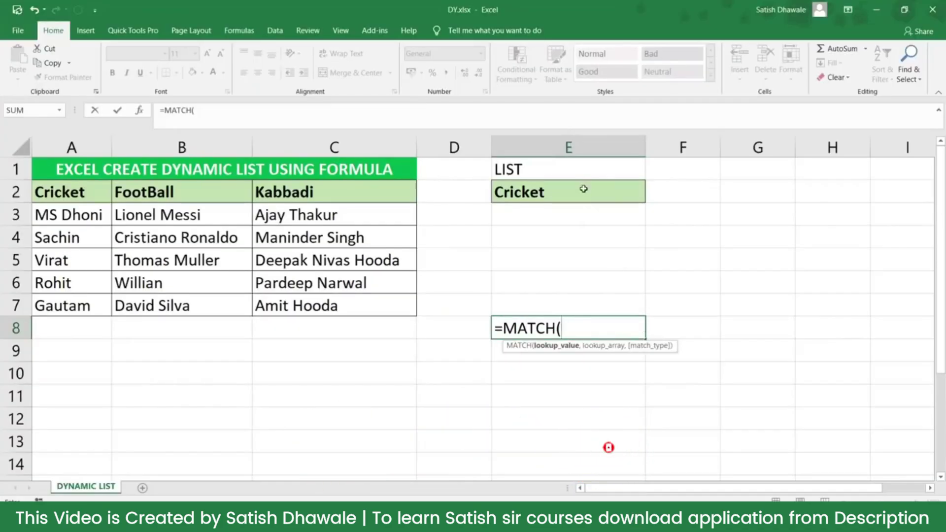
click(584, 191)
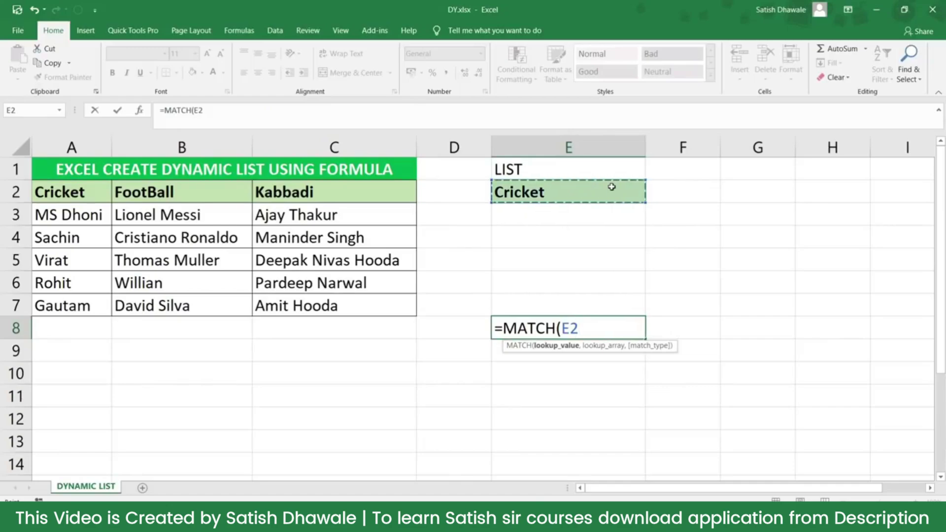
text(,)
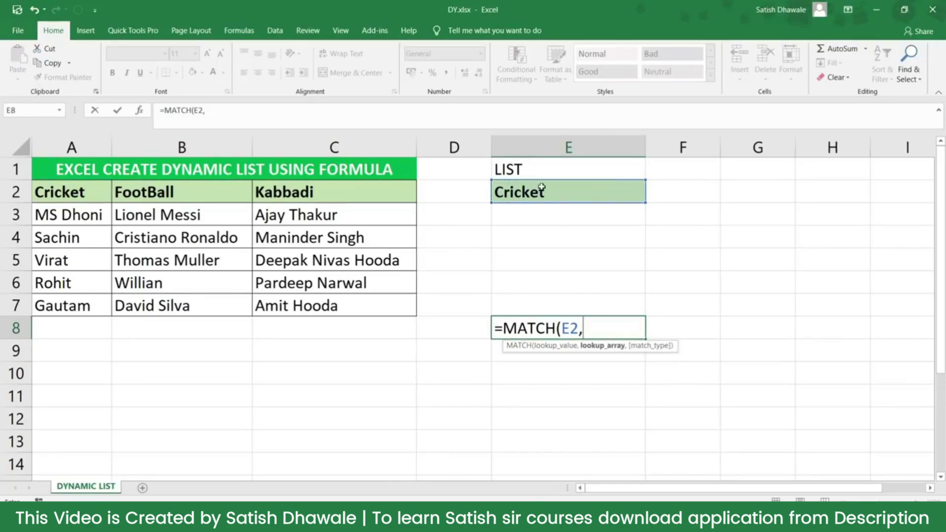
drag(62, 193, 279, 194)
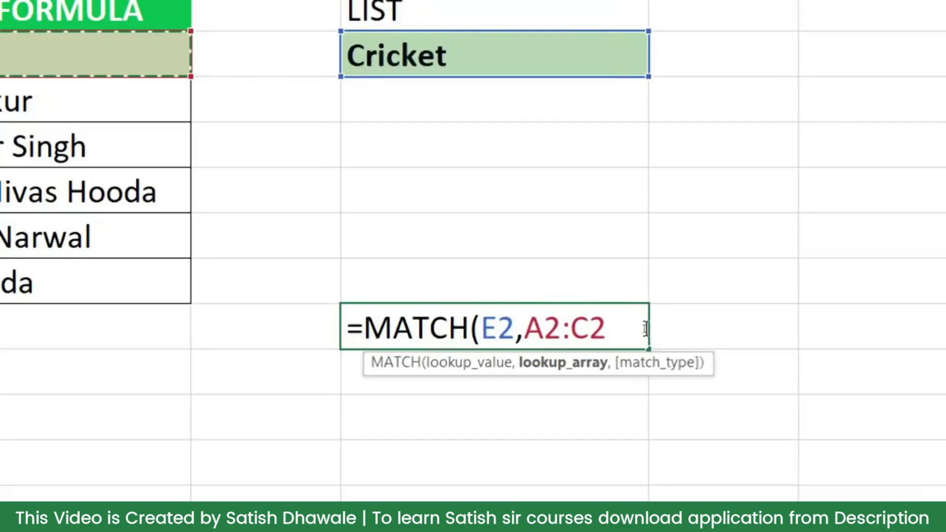
text(,)
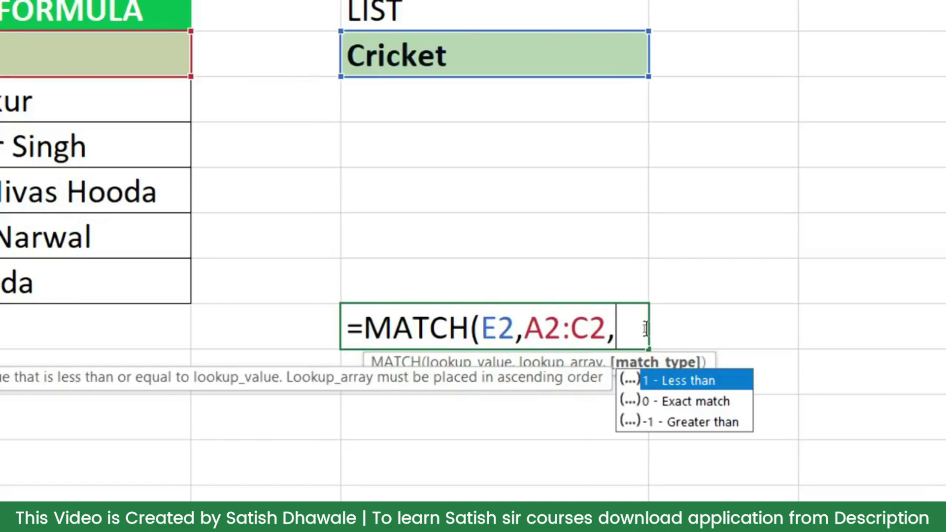
text(0)
text())
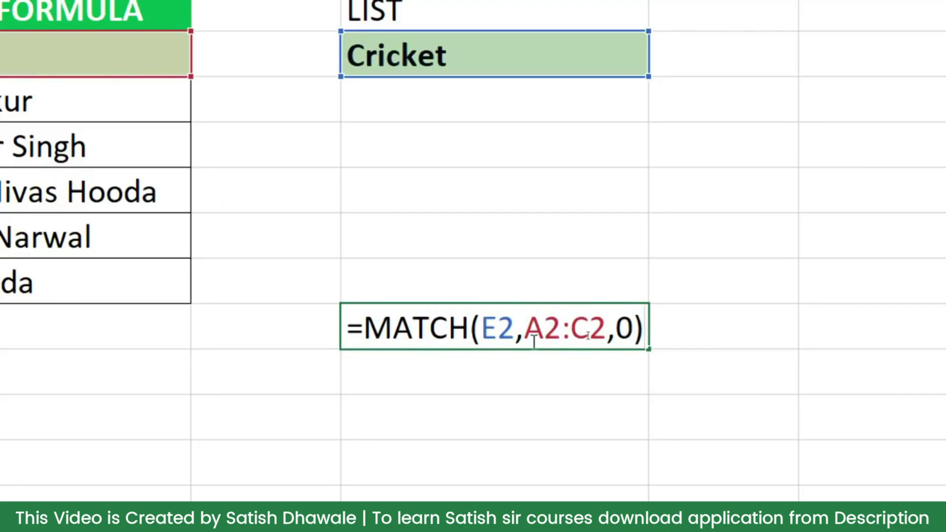
click(498, 329)
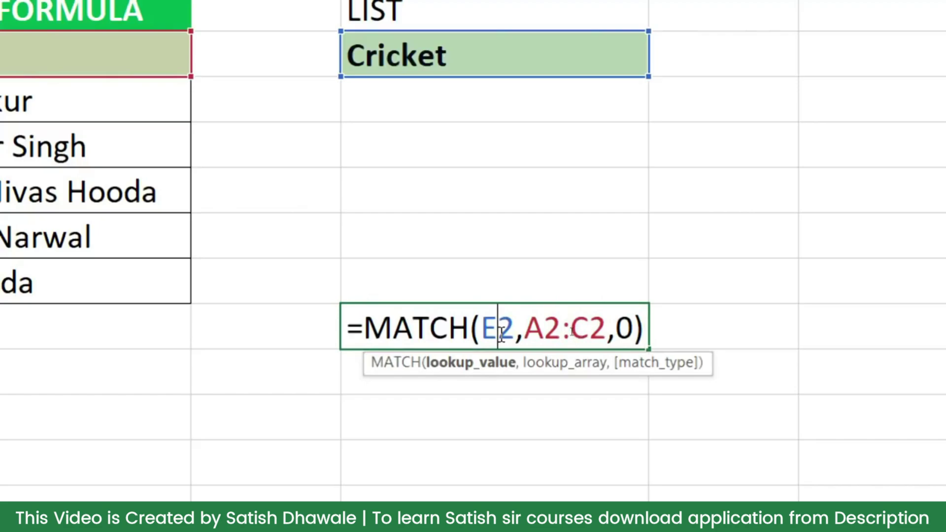
click(567, 328)
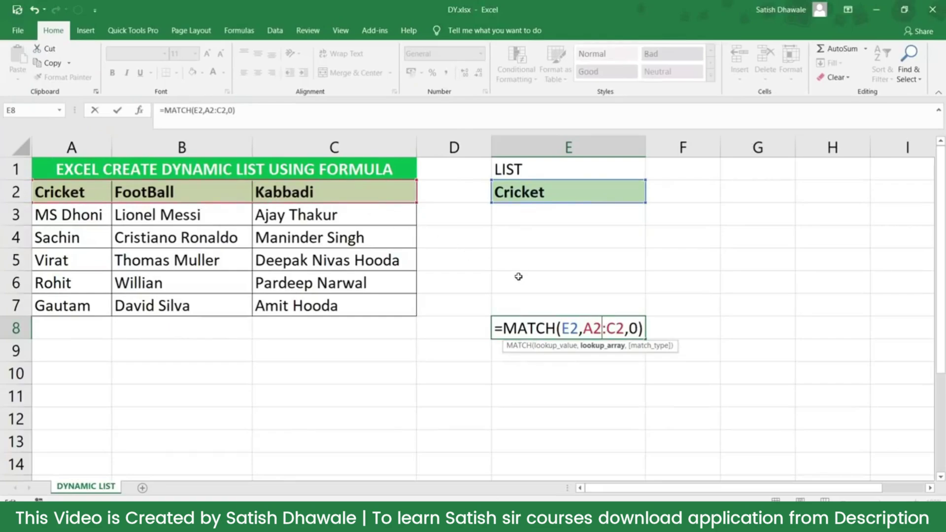
Step: Confirm the MATCH formula in E8, then switch E2 to FootBall and then Kabbadi
key(ctrl+Return)
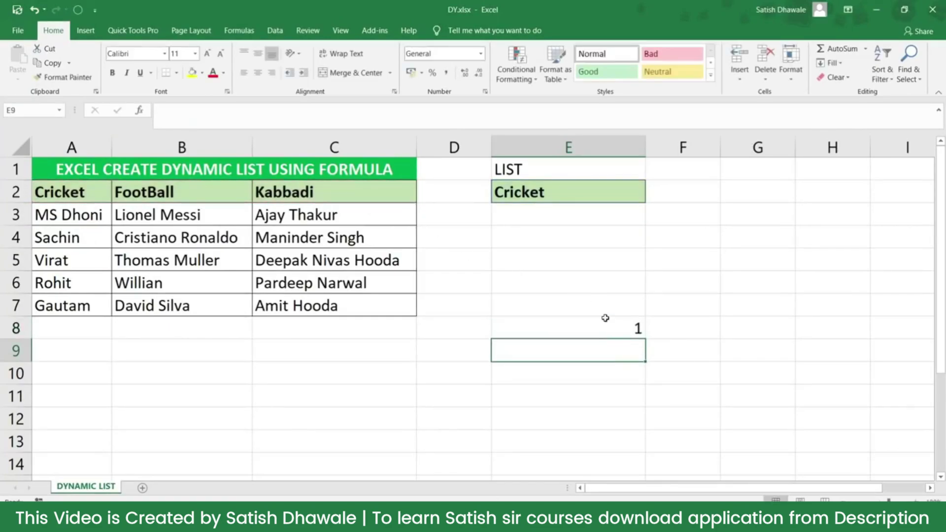
click(618, 191)
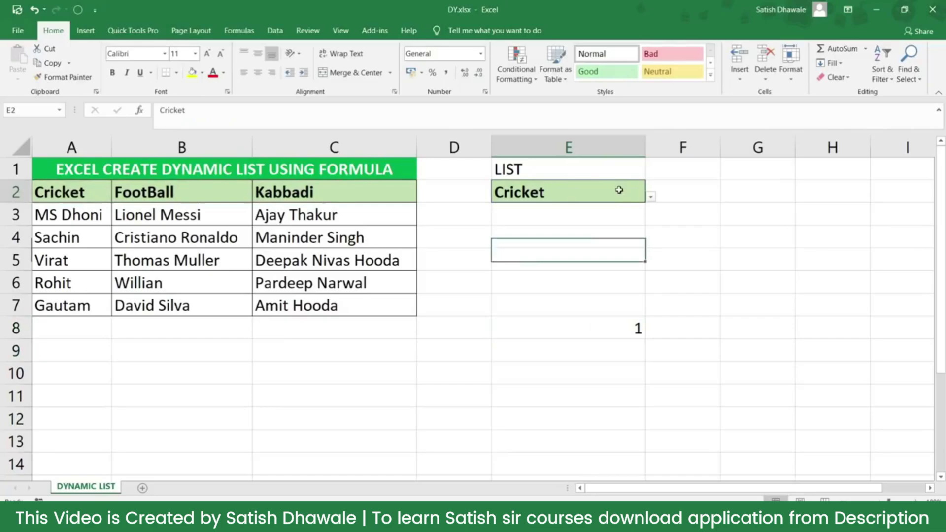
click(651, 197)
click(601, 228)
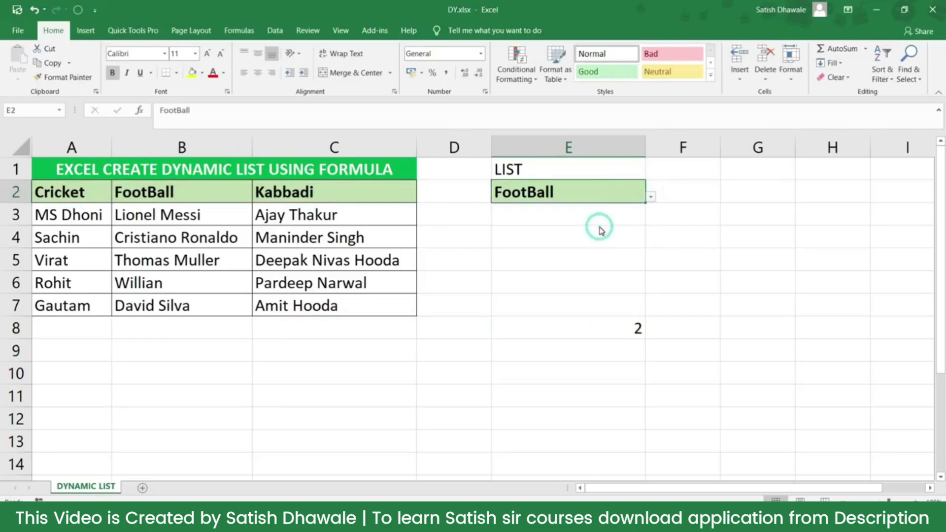
click(651, 196)
click(566, 243)
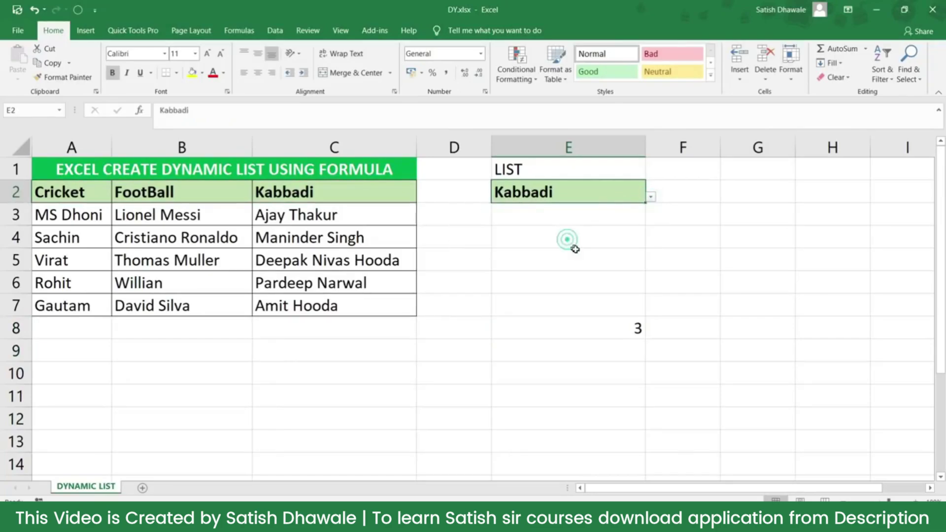
Step: Review E8's MATCH formula against headers A2:C2, then select the player table A2:C7
drag(91, 191, 318, 191)
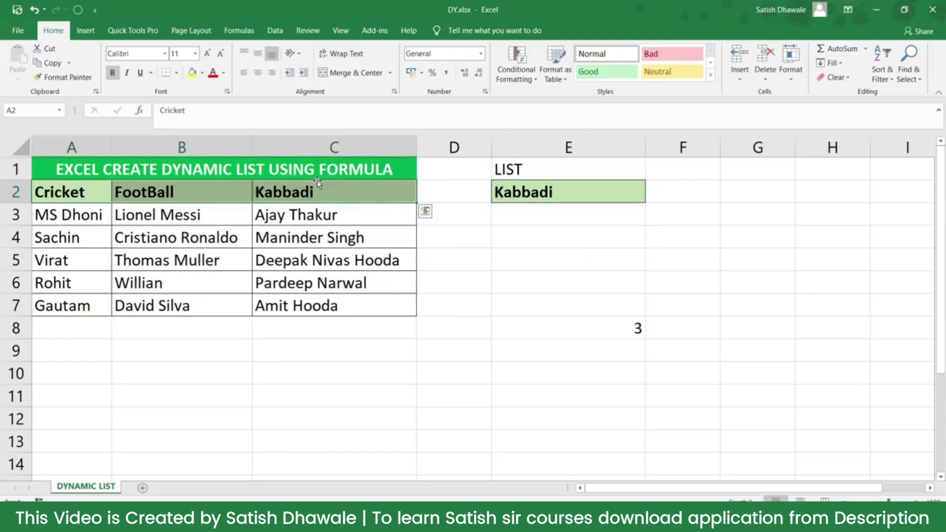
click(593, 322)
double_click(593, 322)
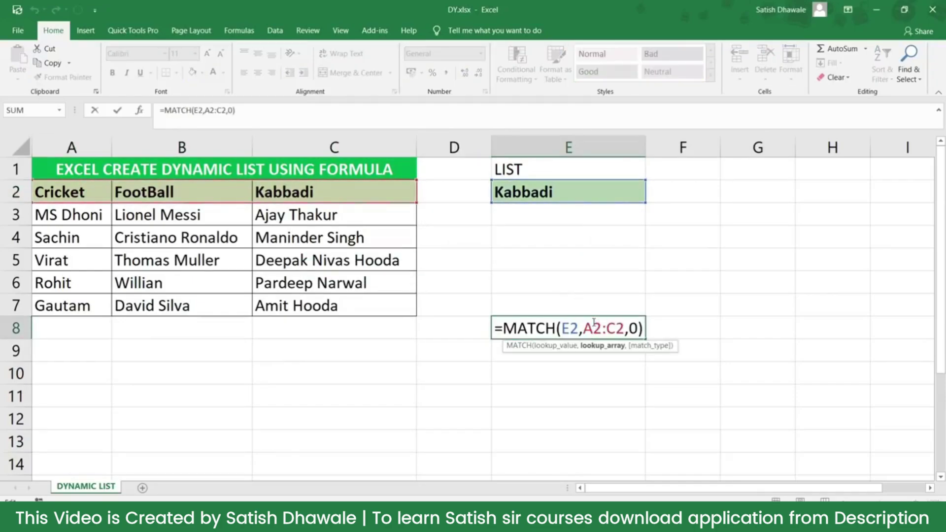
key(Escape)
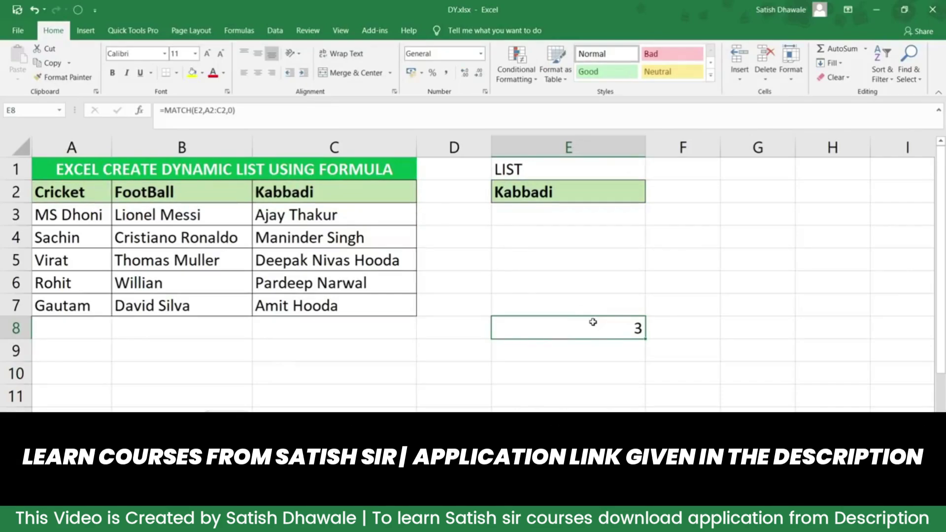
drag(85, 199, 340, 312)
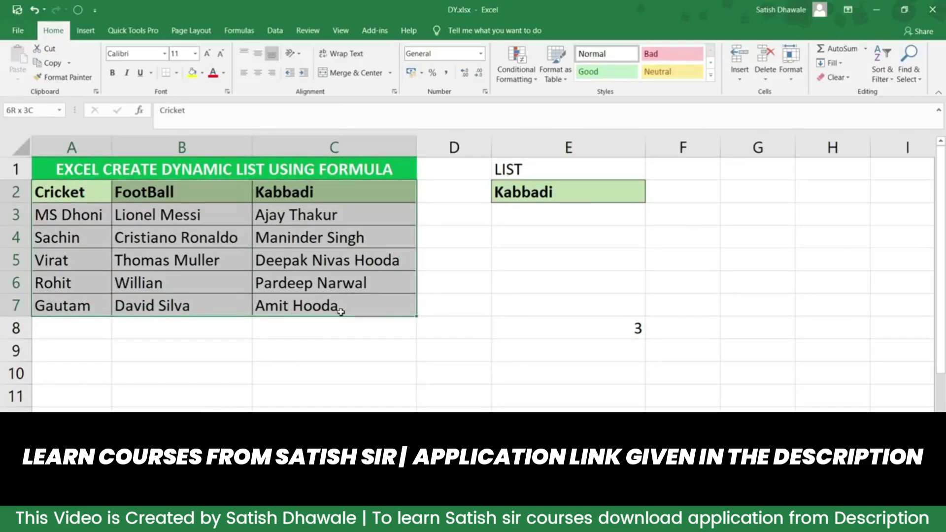
click(535, 216)
Step: Build =INDEX(A2:C7,0,E8 in E3, taking the column number from E8
text(=IN)
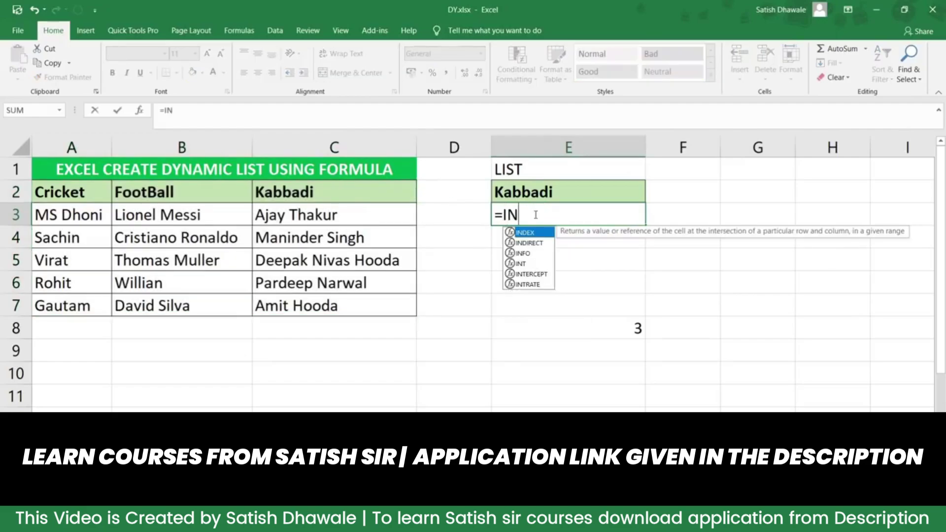
text(DEX()
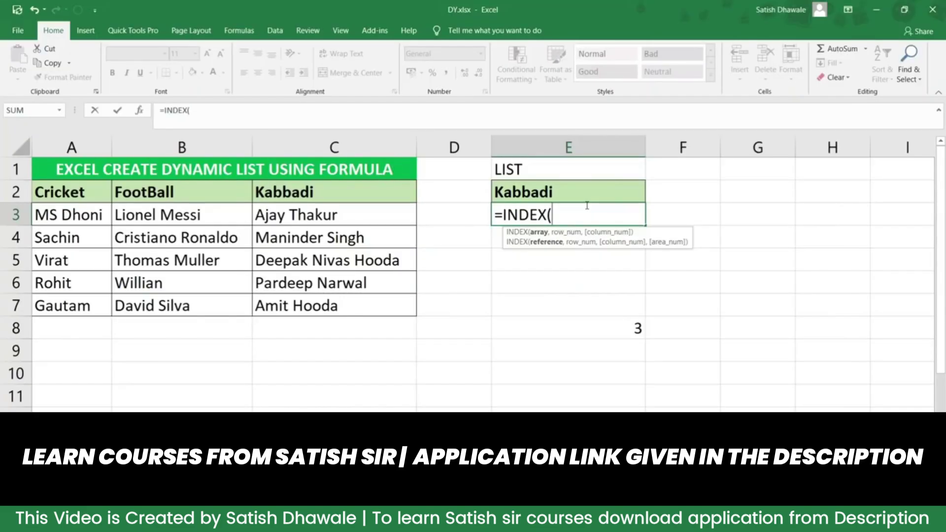
drag(73, 198, 323, 302)
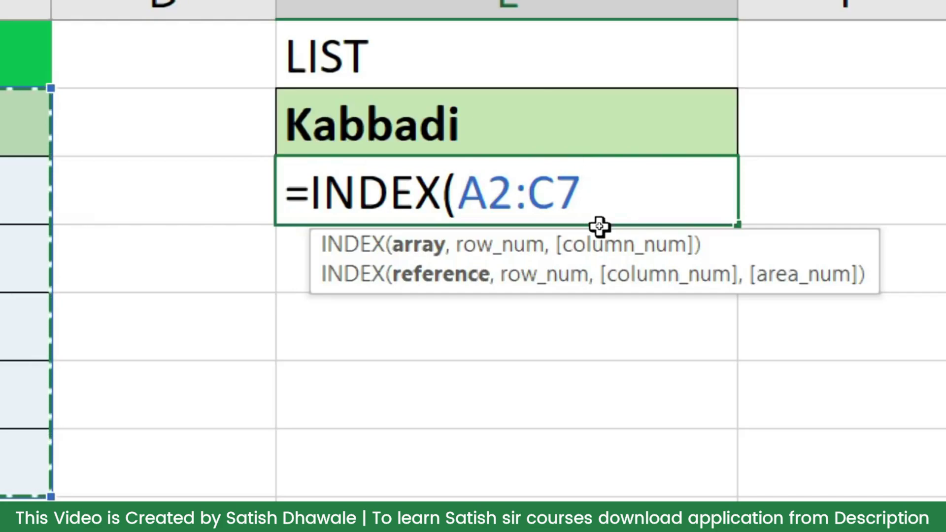
text(,0)
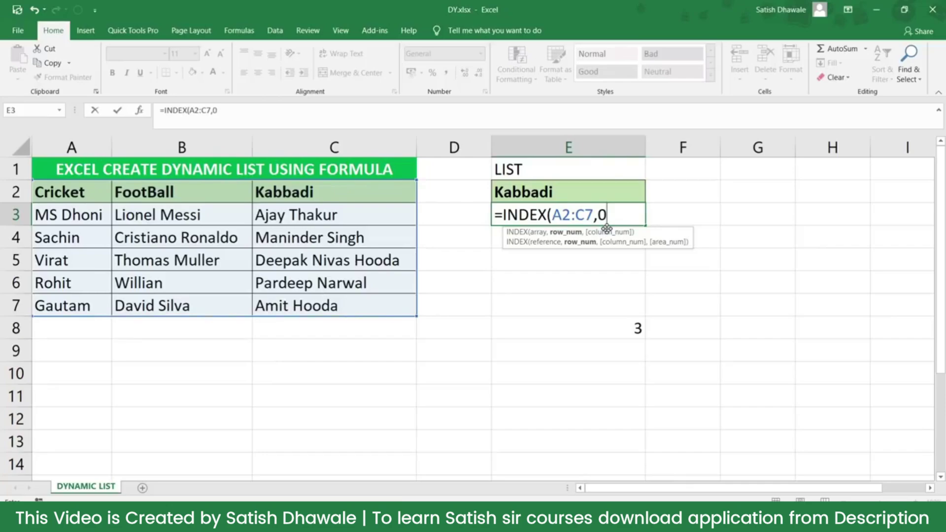
text(,)
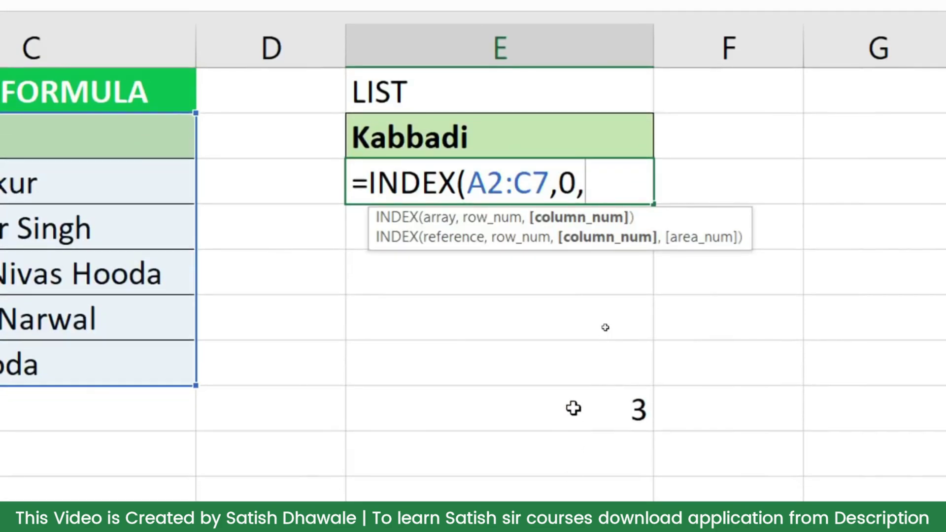
click(573, 408)
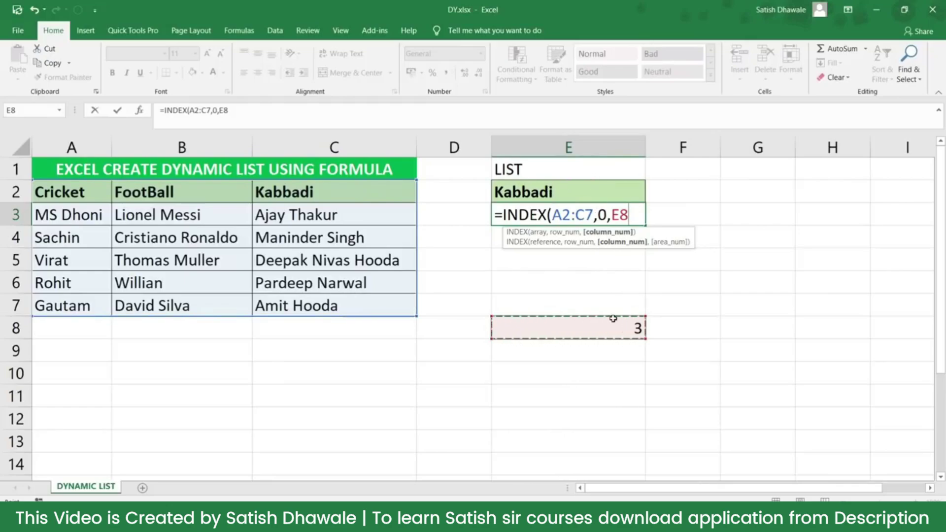
Step: Commit the INDEX formula in E3, then switch E2 to FootBall and back to Cricket
key(Return)
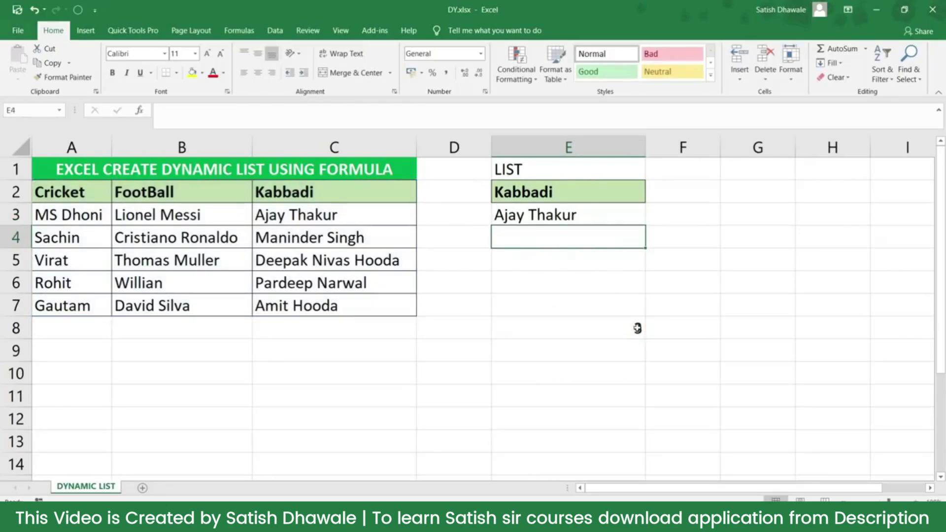
click(632, 188)
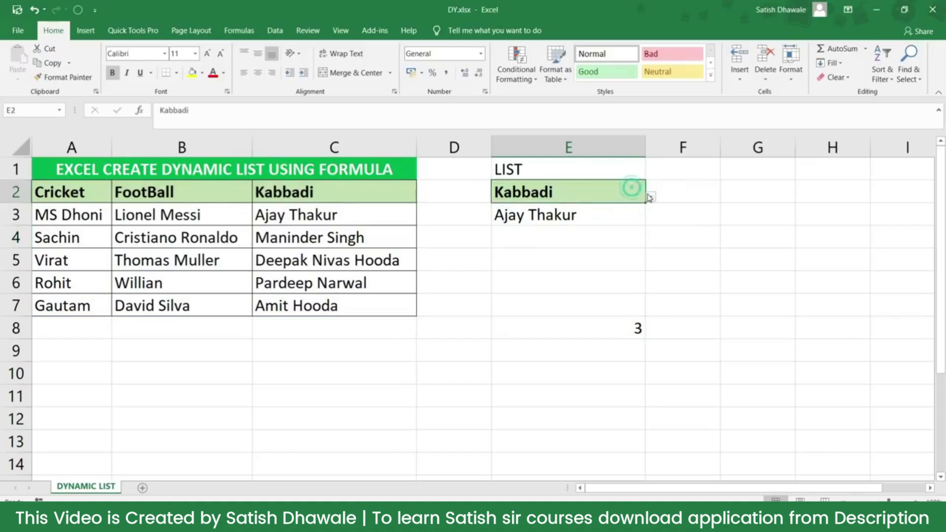
click(650, 197)
click(554, 230)
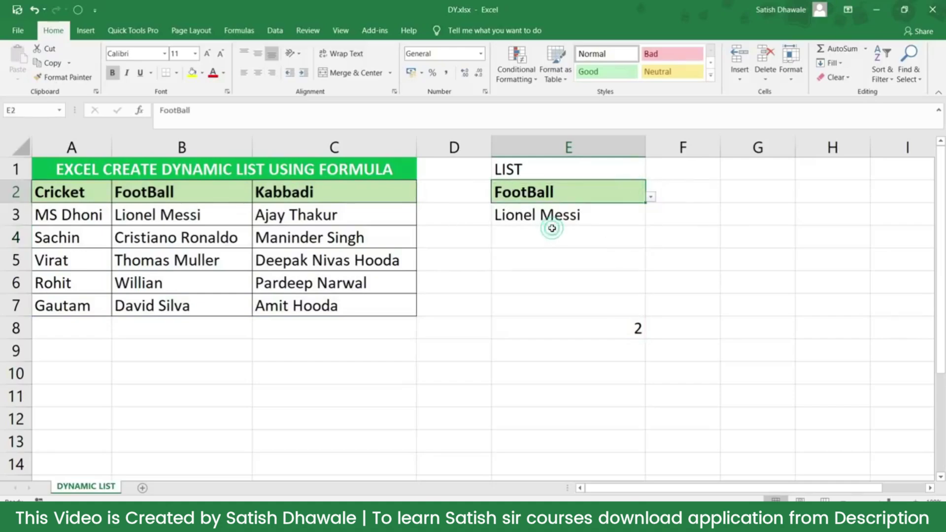
click(651, 197)
click(549, 213)
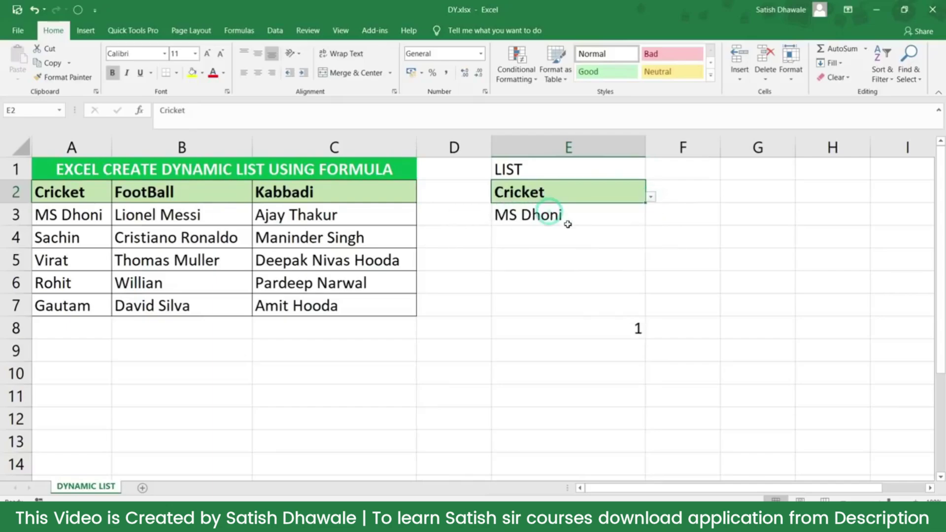
Step: Point out the first player of each sport and inspect E3's INDEX formula
click(100, 214)
click(167, 216)
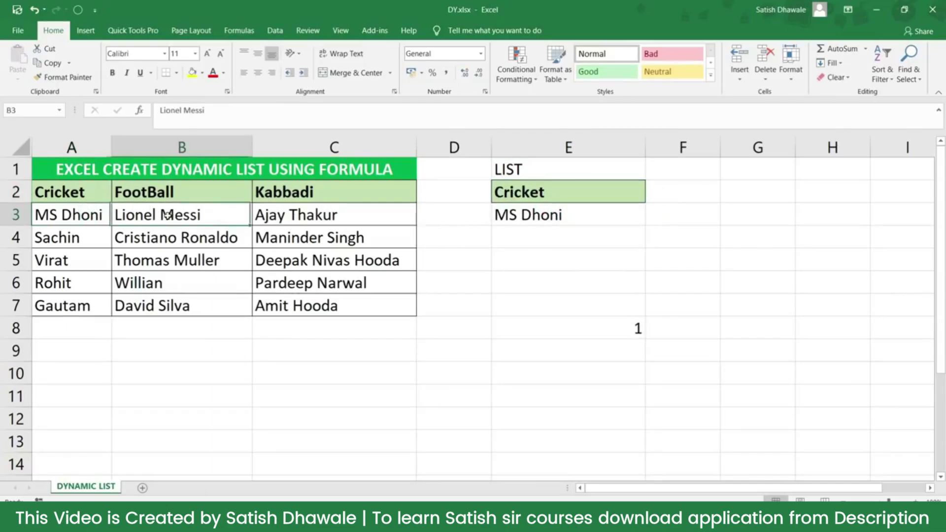
click(287, 216)
click(500, 215)
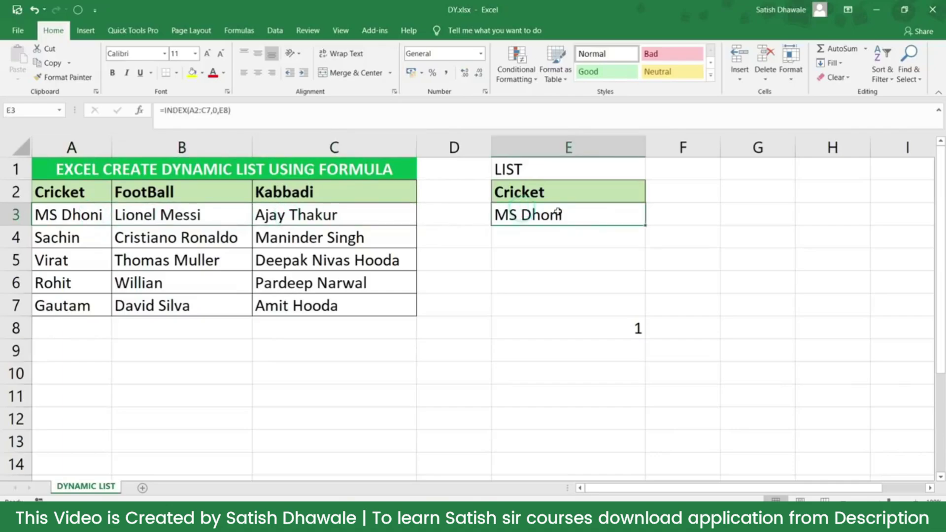
double_click(599, 325)
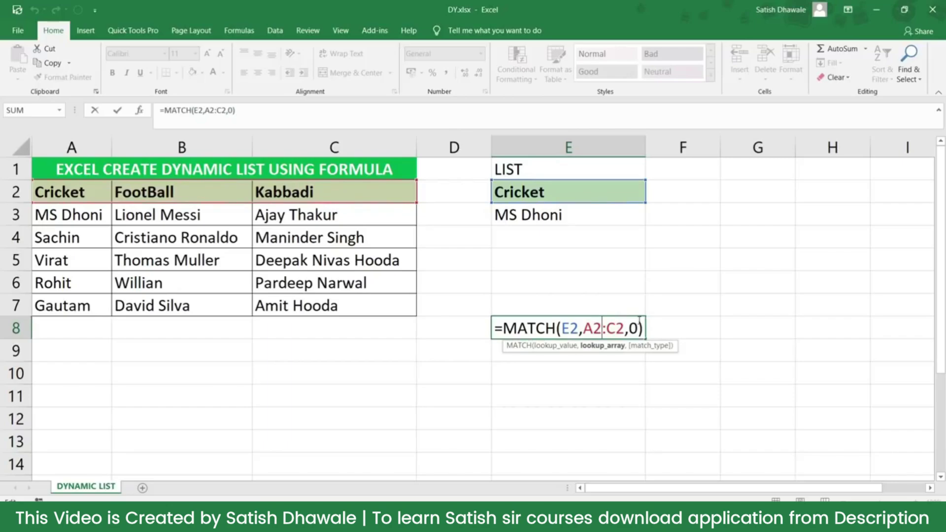
key(Escape)
double_click(599, 217)
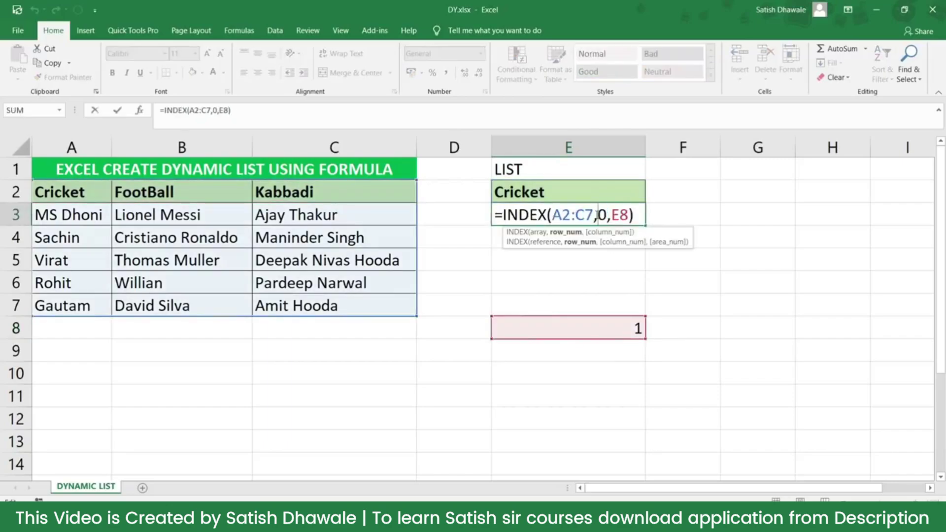
key(Escape)
double_click(614, 321)
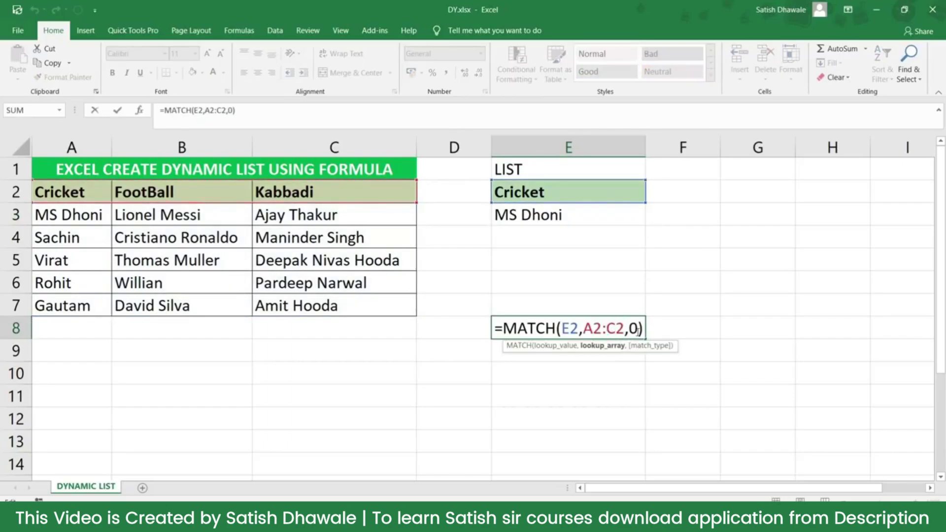
drag(644, 328, 504, 326)
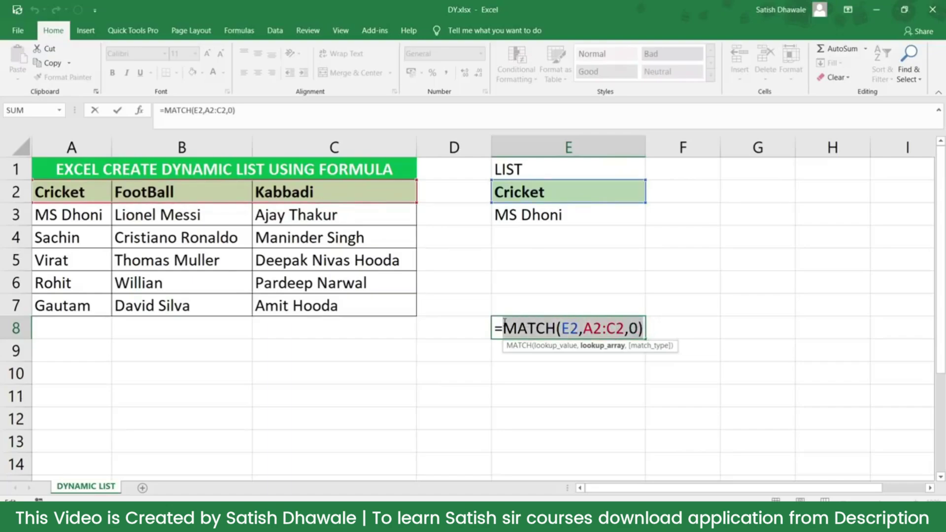
key(Escape)
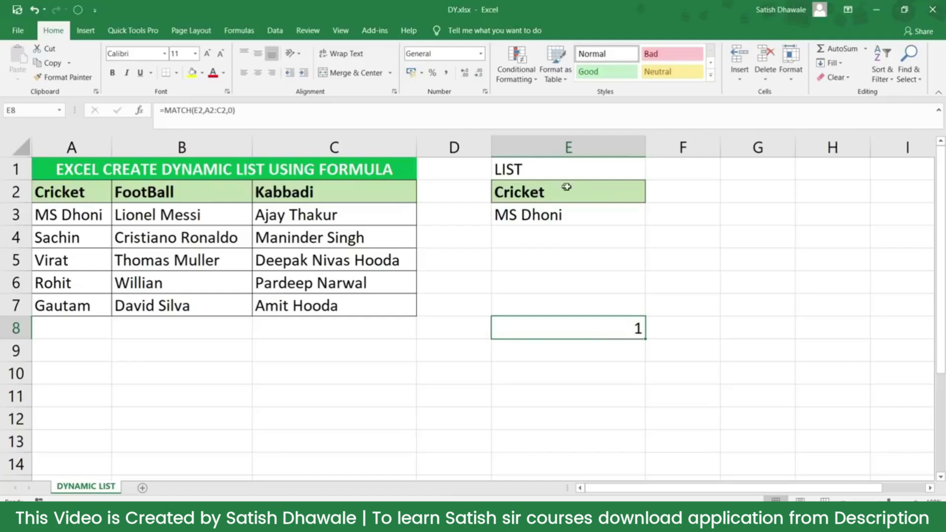
drag(69, 191, 74, 303)
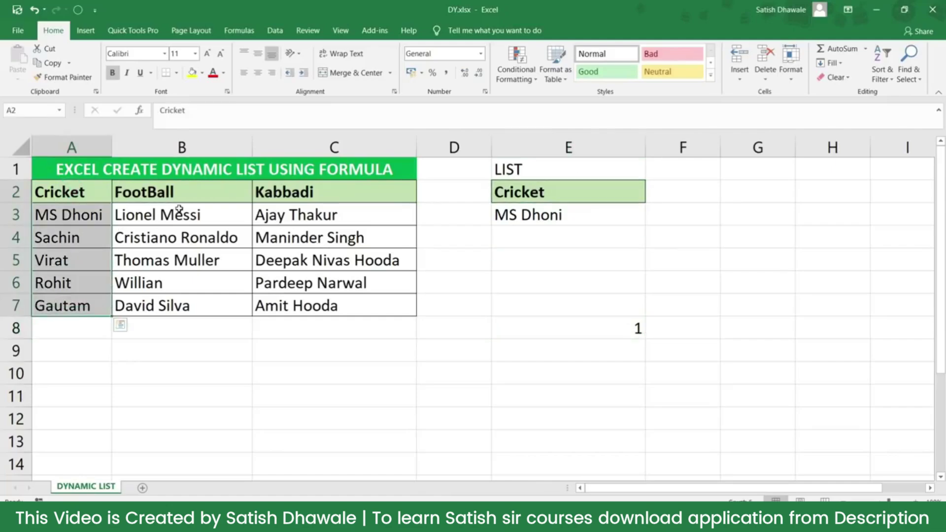
drag(182, 197, 185, 281)
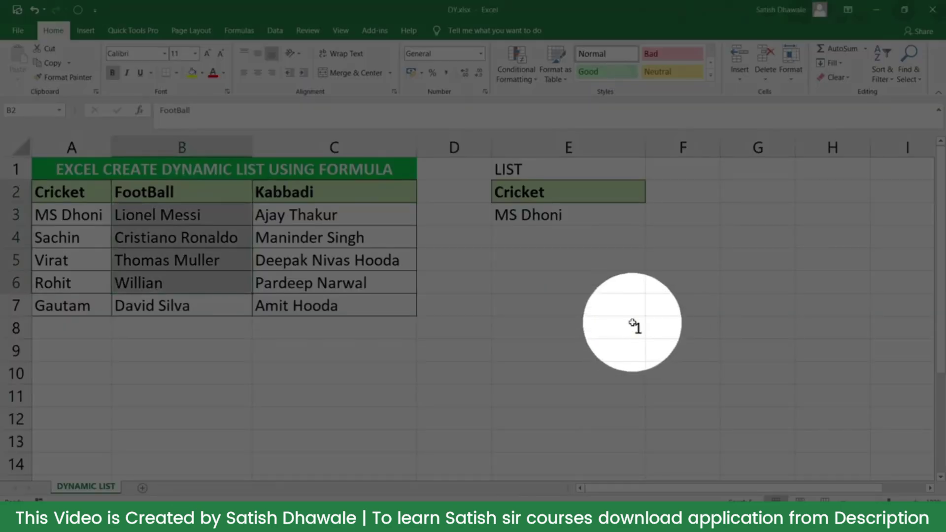
click(624, 327)
double_click(624, 327)
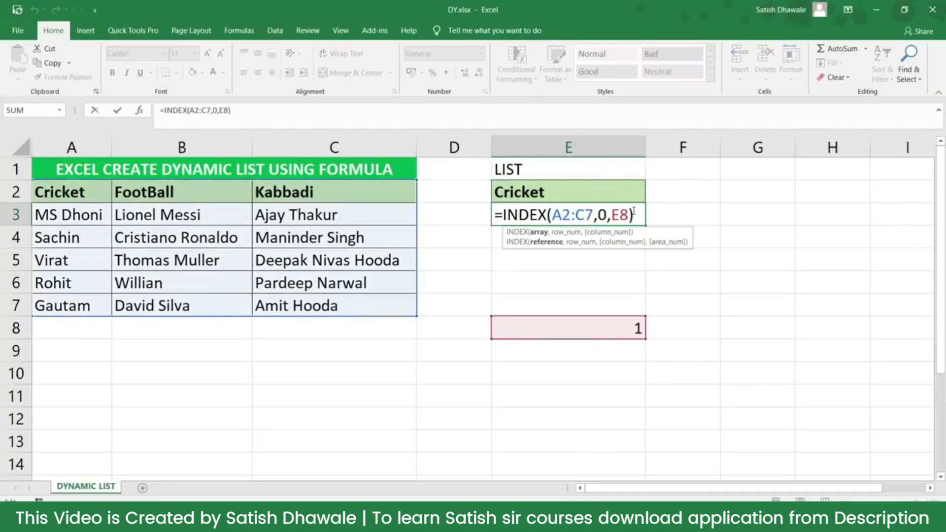
click(616, 214)
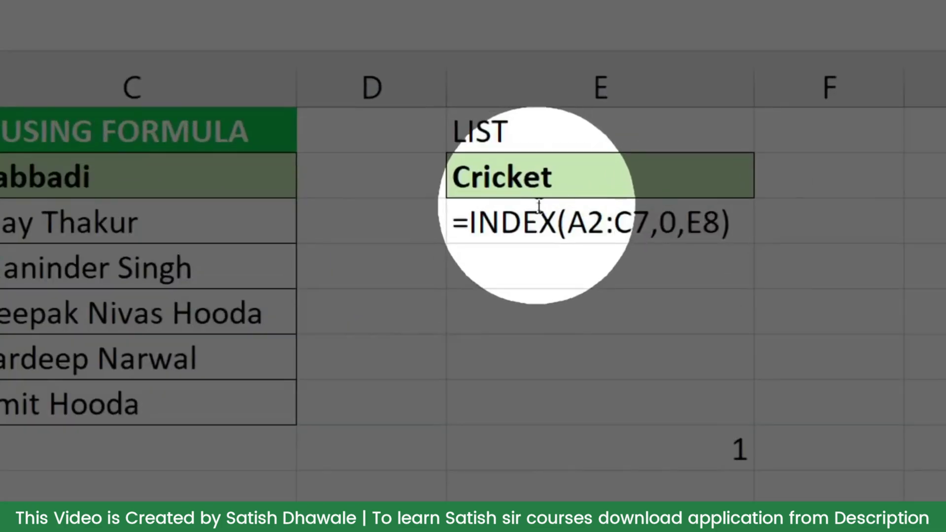
key(F2)
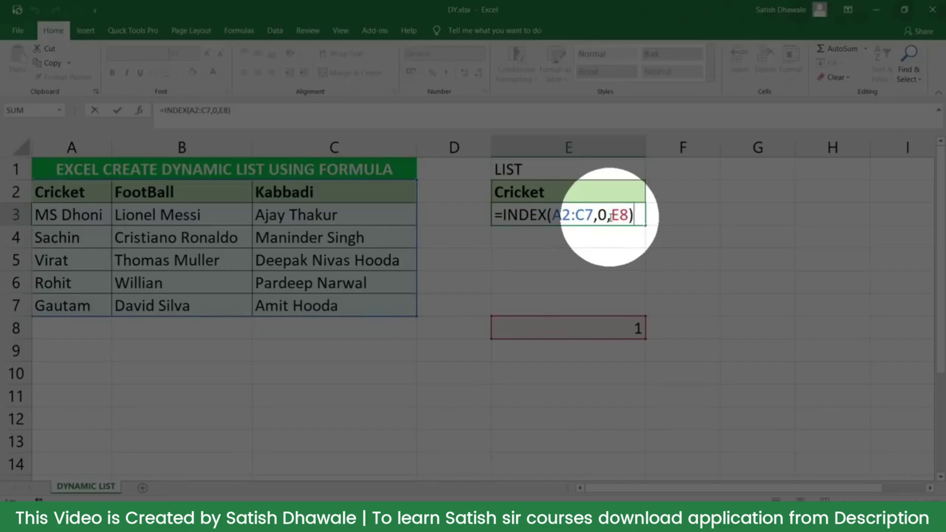
drag(611, 217, 627, 214)
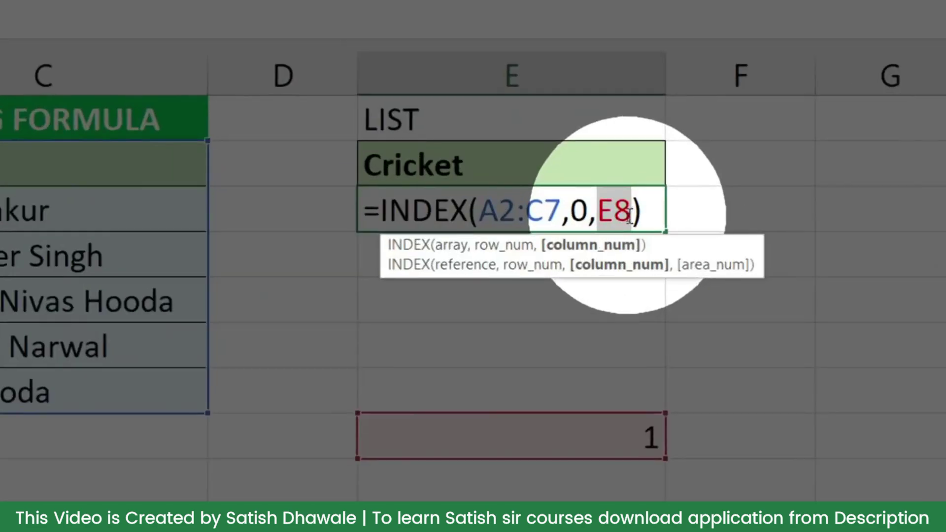
Step: Type MATCH into E3's formula in place of E8 and reopen the formula for editing
text(MATCH)
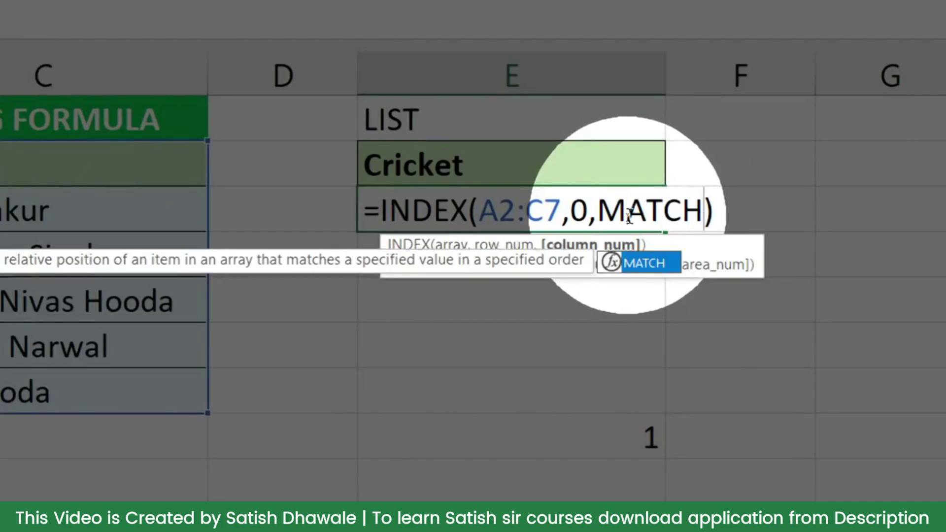
key(Escape)
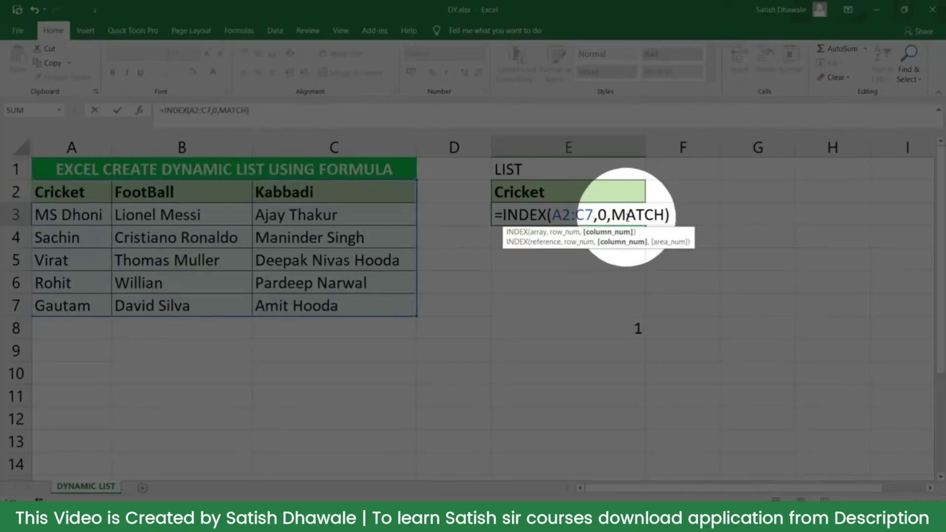
key(Return)
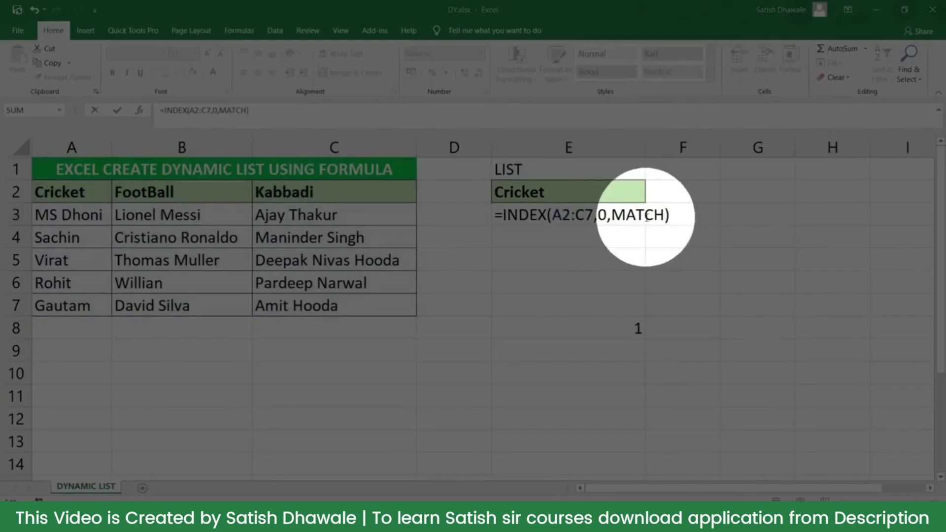
double_click(635, 215)
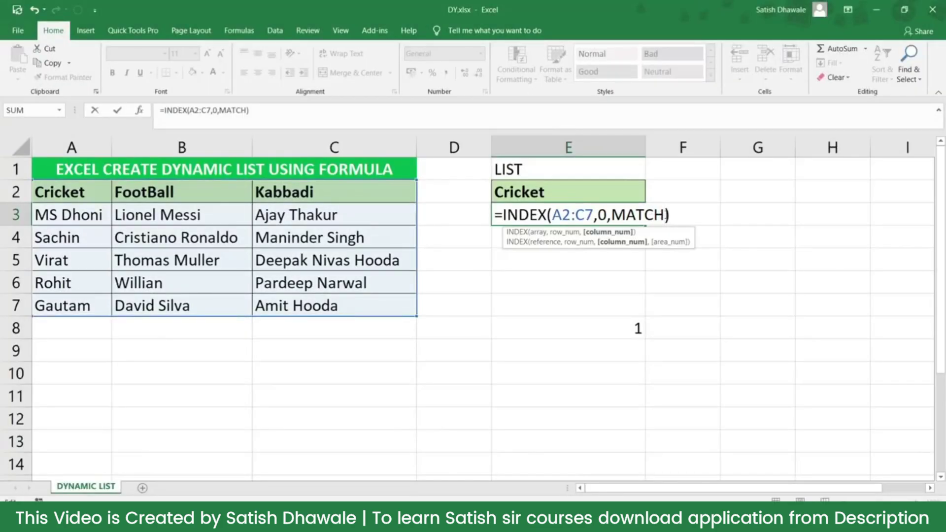
Step: Complete the nested MATCH(E2,A2:C2,0) and lock the array as $A$2:$C$7 with F4
text(()
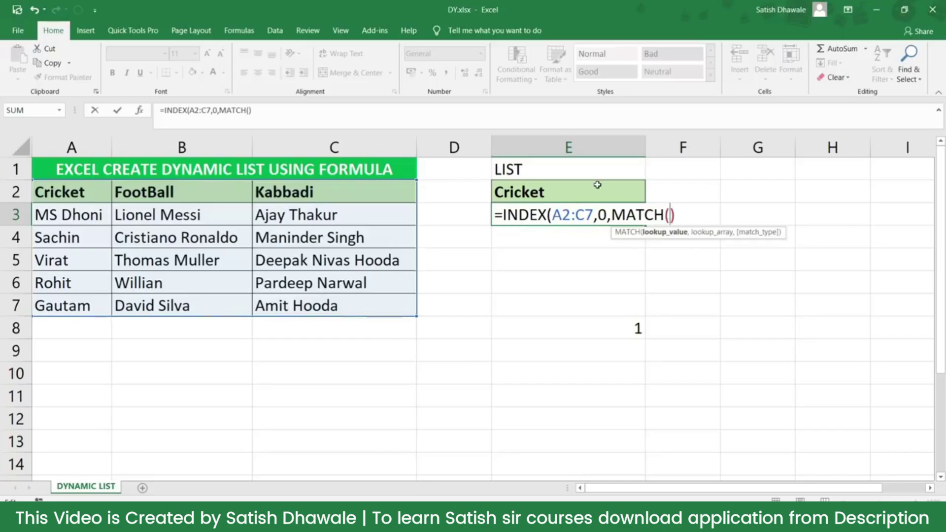
click(596, 187)
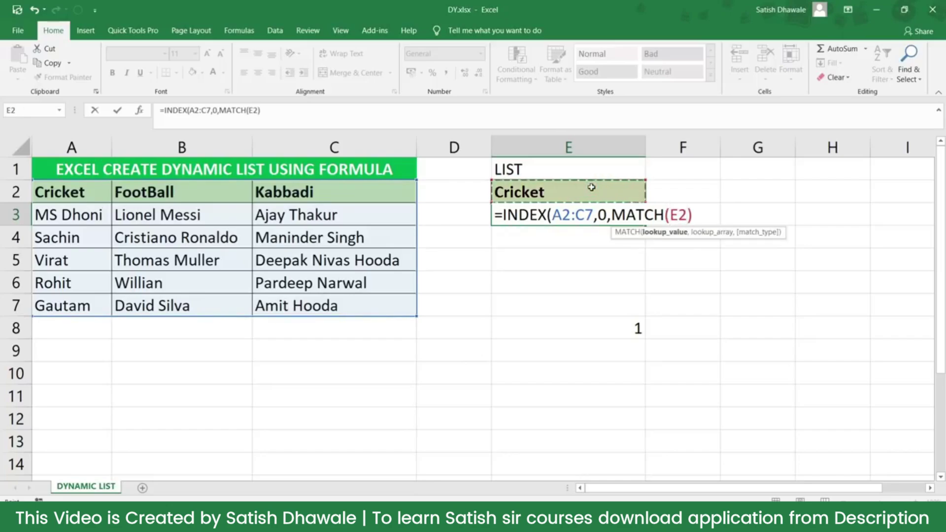
text(,)
drag(78, 191, 351, 190)
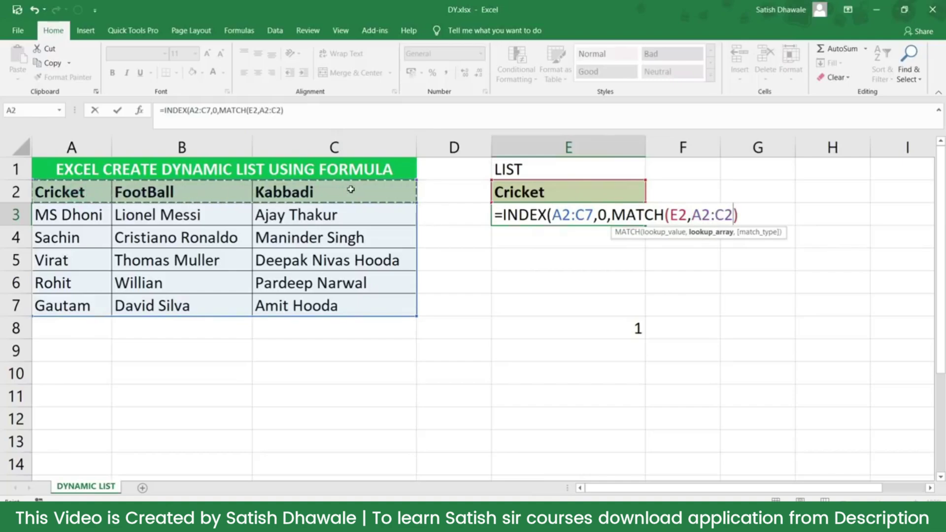
text(,0)
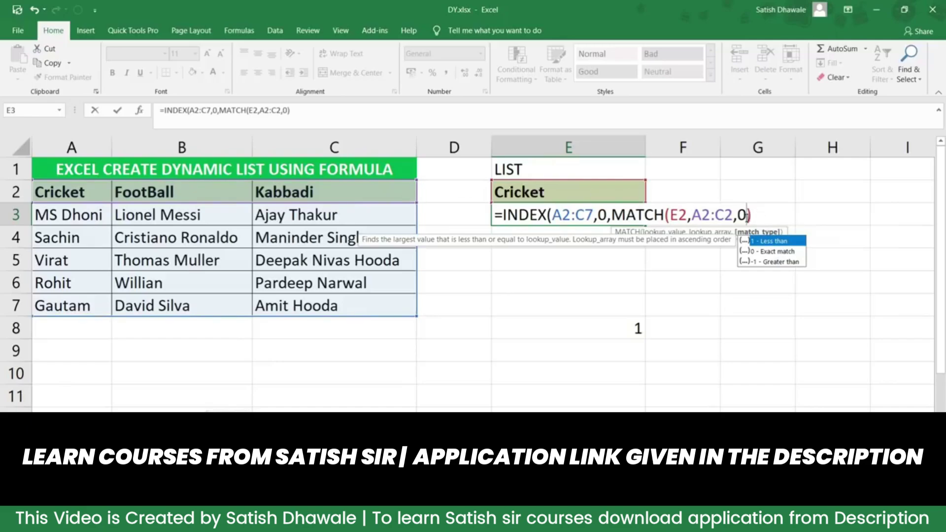
drag(552, 215, 595, 215)
key(F4)
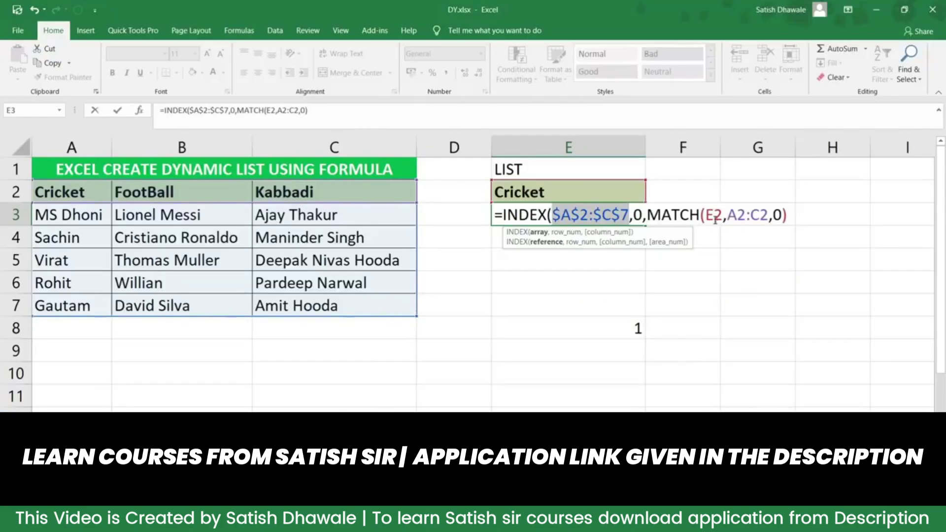
Step: Make the E2 and A2:C2 references absolute and commit E3, accepting Excel's correction to show MS Dhoni
click(716, 218)
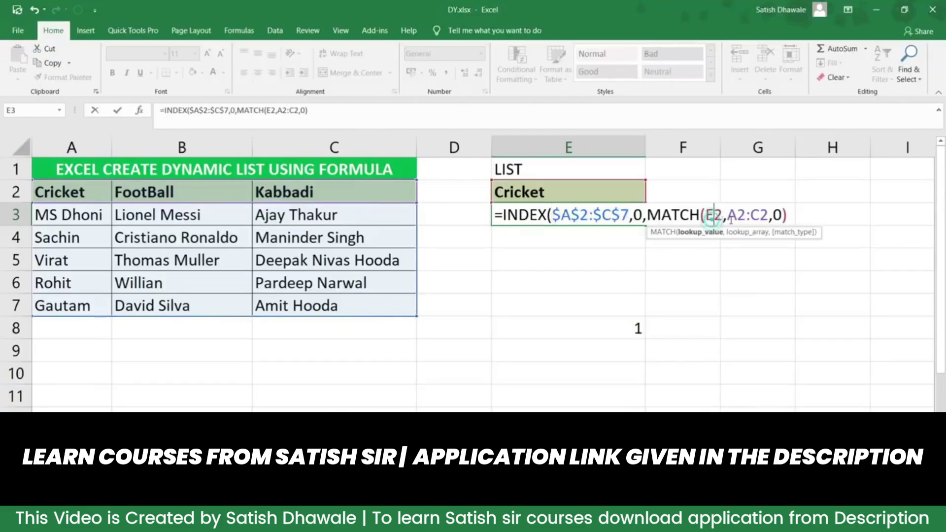
key(F4)
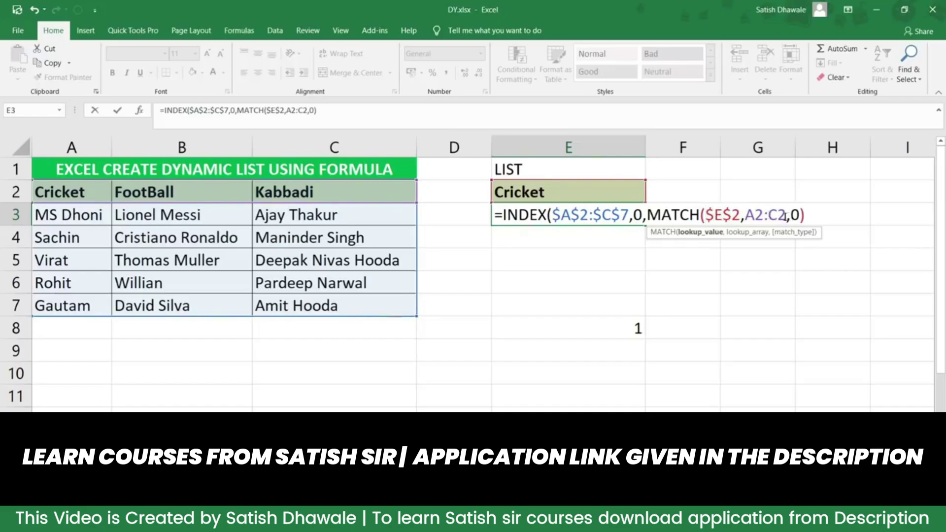
drag(787, 216, 745, 216)
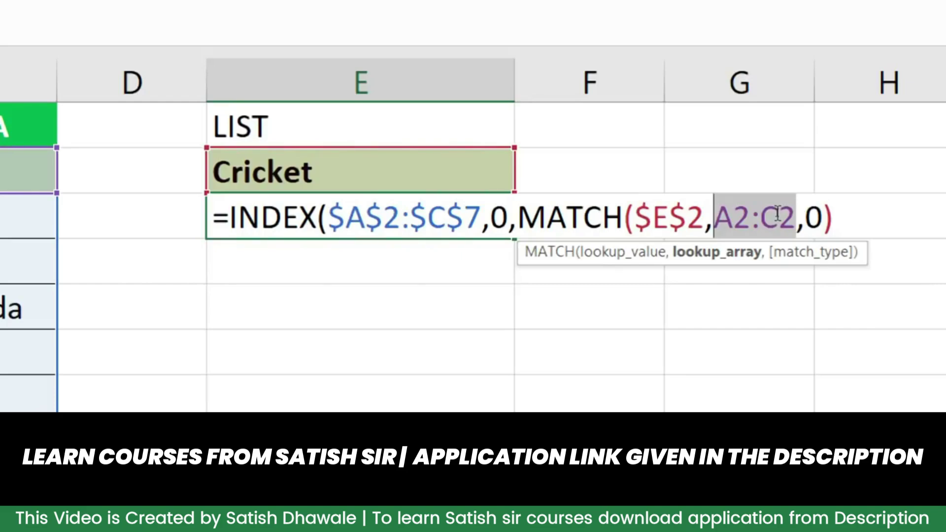
key(F4)
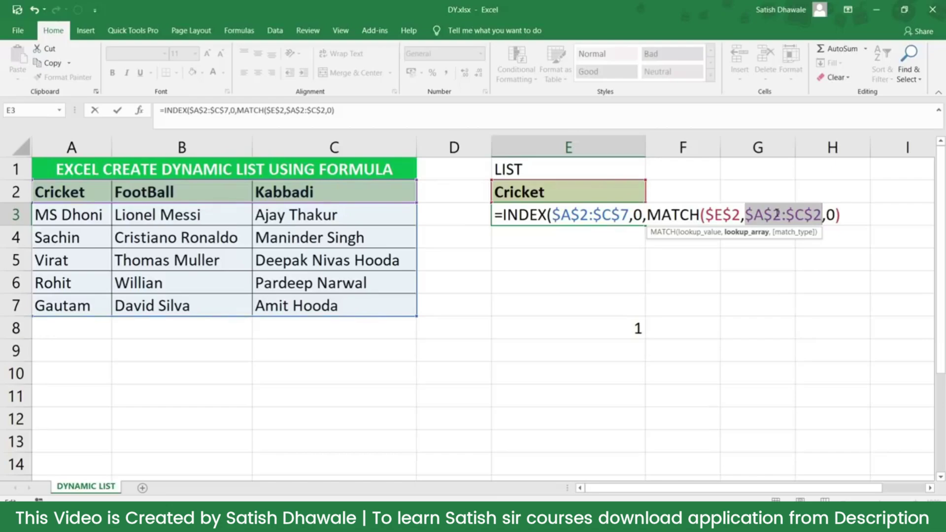
key(Return)
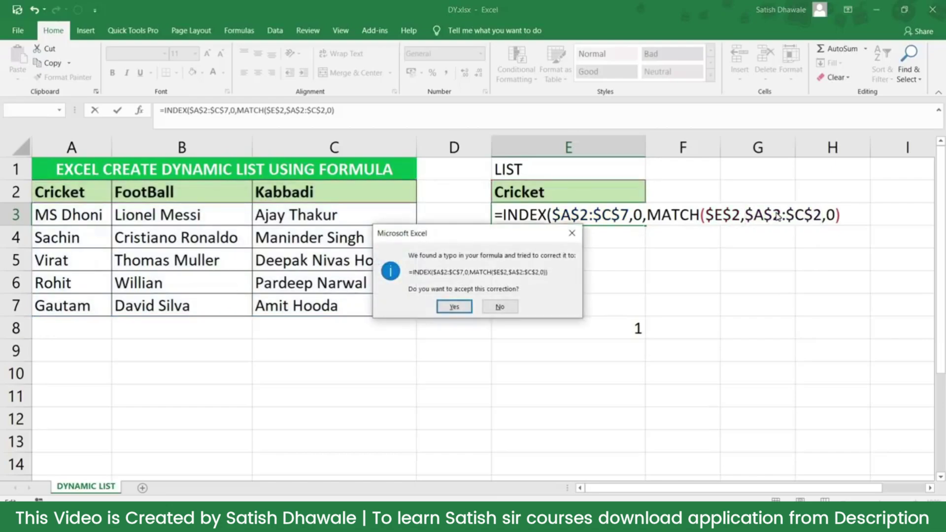
key(Return)
Step: Fill E3's formula down to E7 and test the E2 dropdown with FootBall and Kabbadi
click(634, 213)
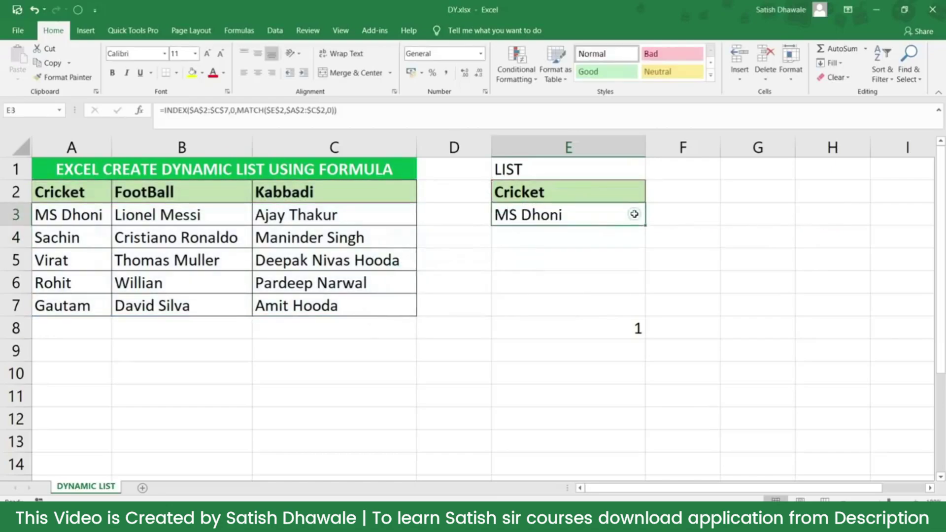
drag(645, 226, 646, 311)
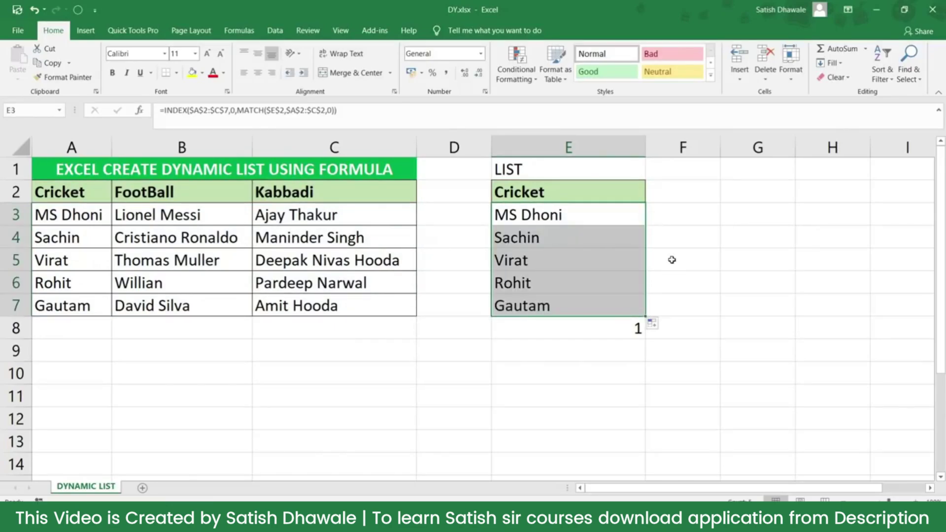
click(613, 195)
click(652, 196)
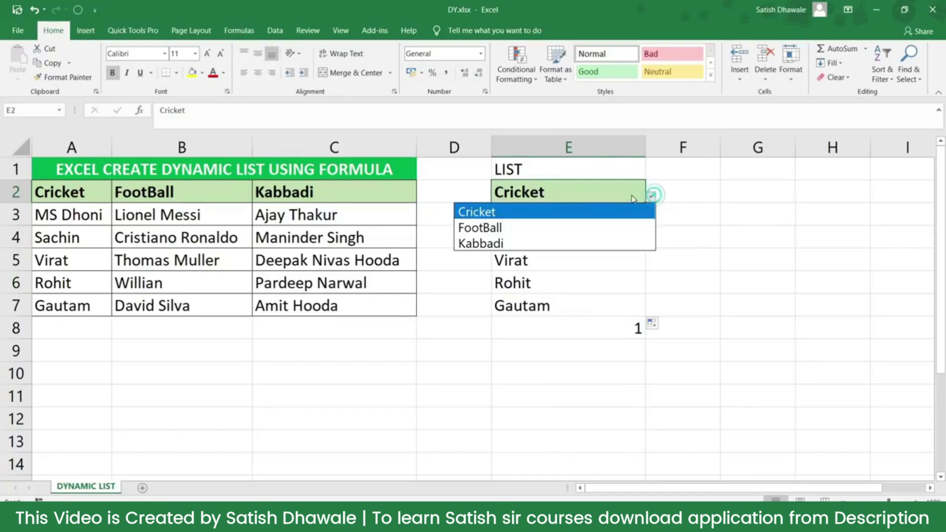
click(566, 227)
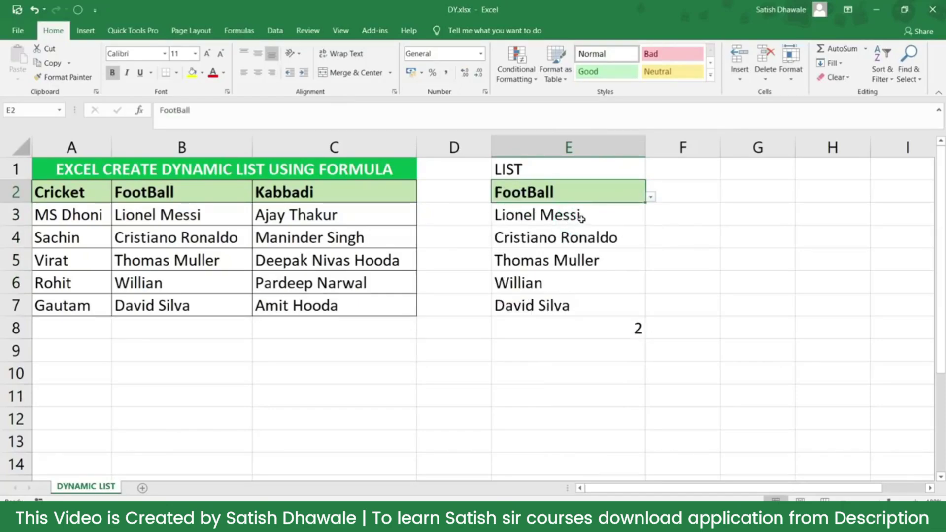
click(651, 196)
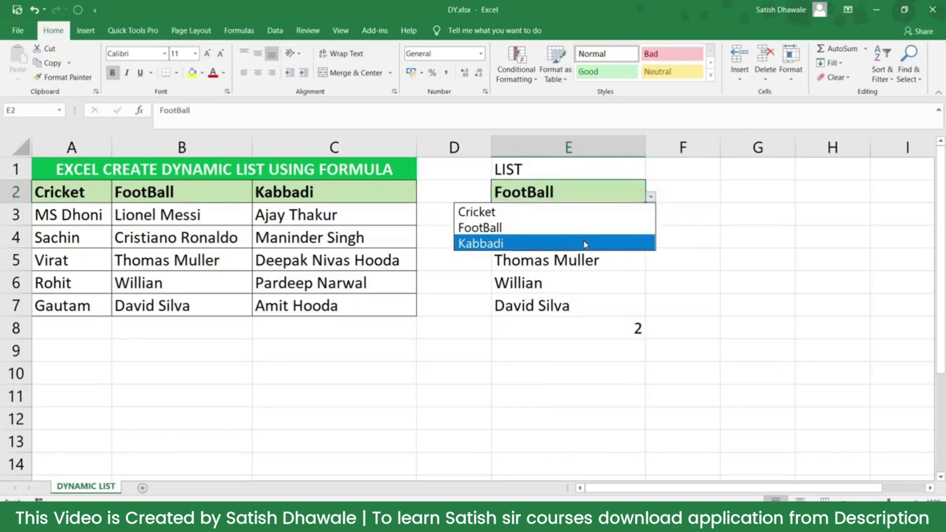
click(584, 241)
Step: Clear the helper value in E8, then recheck E2 with Cricket, FootBall and finally Kabbadi
click(604, 330)
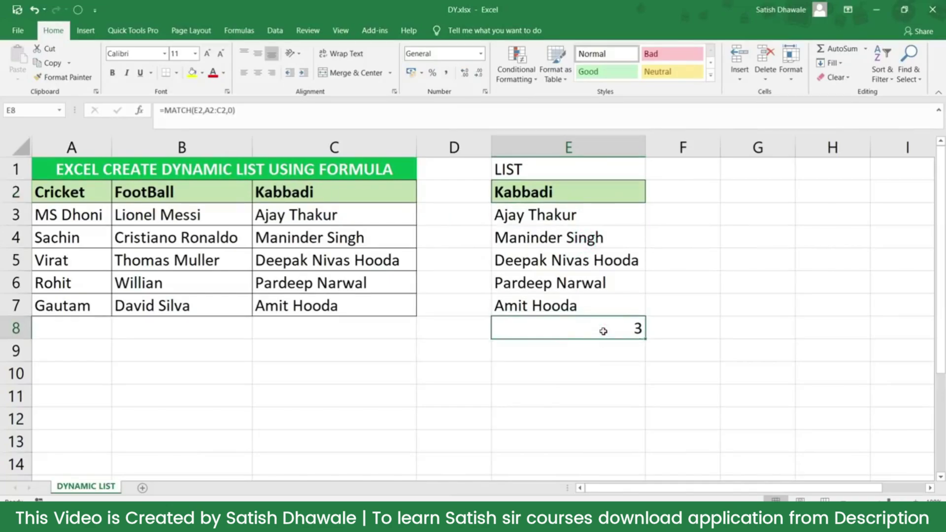
key(Delete)
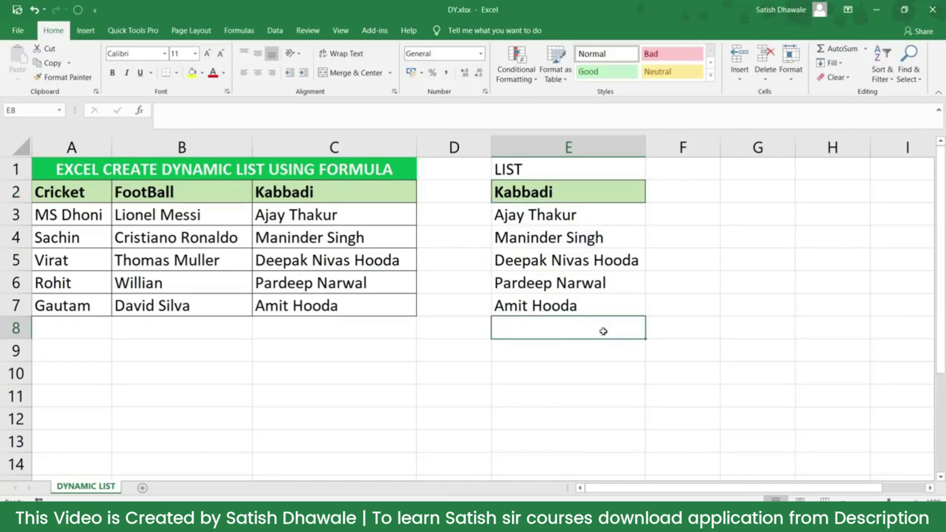
click(622, 186)
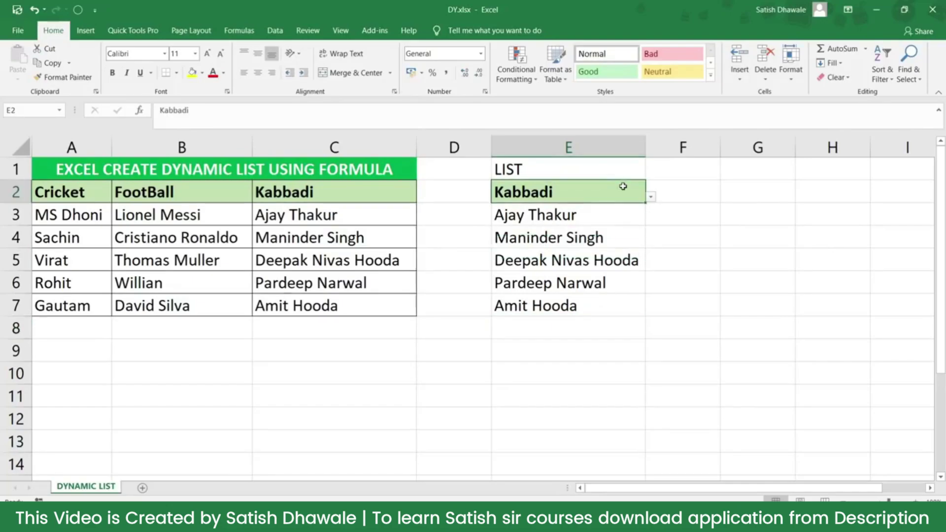
click(652, 199)
click(572, 214)
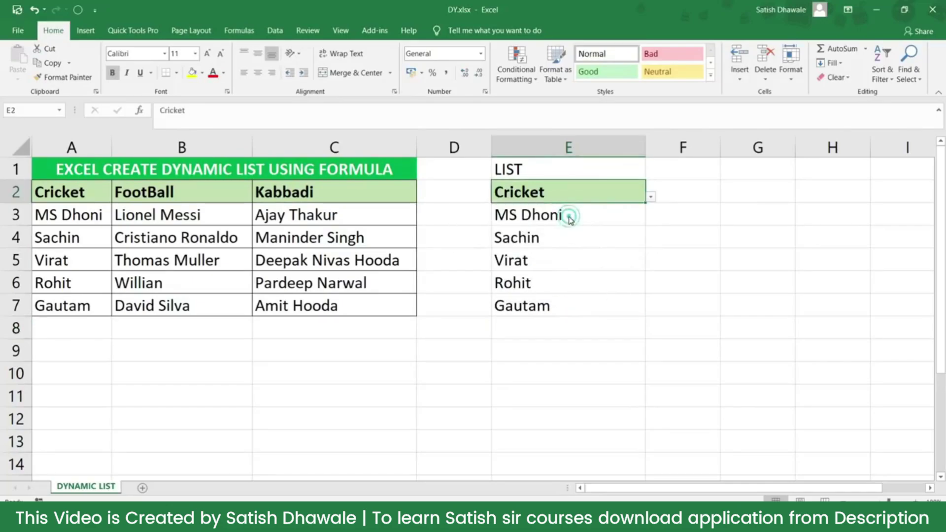
click(651, 198)
click(572, 228)
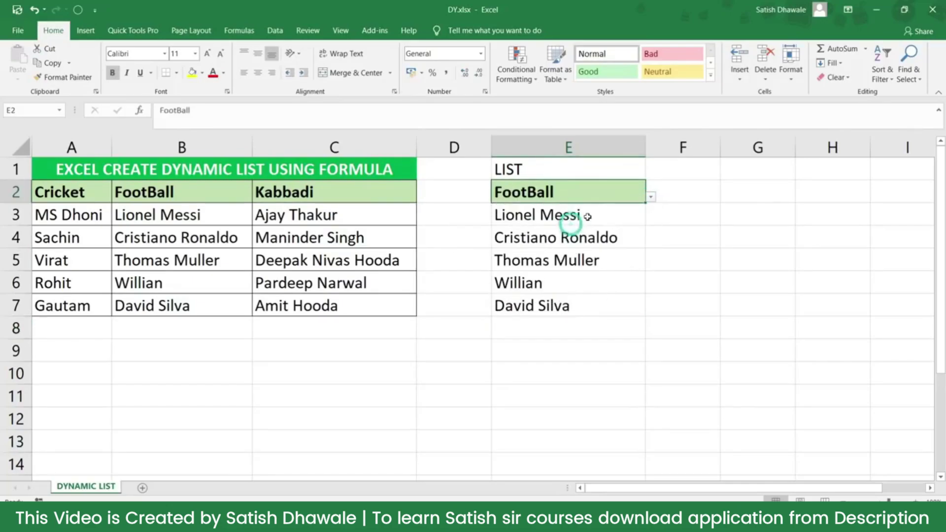
click(650, 198)
click(626, 243)
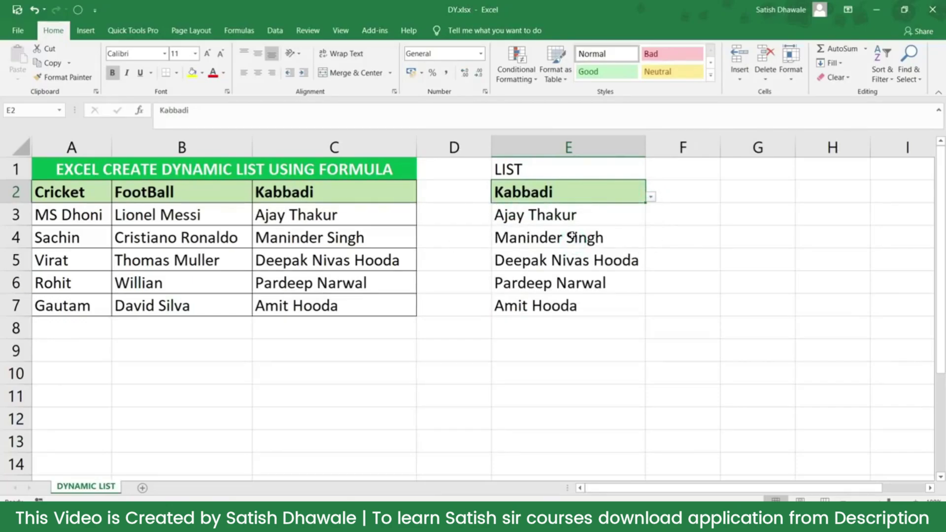
double_click(587, 211)
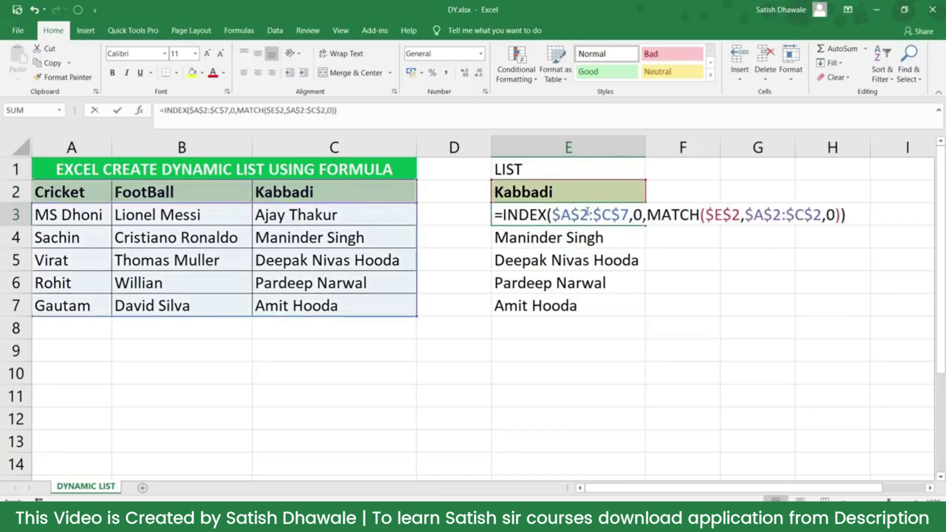
drag(503, 215, 846, 215)
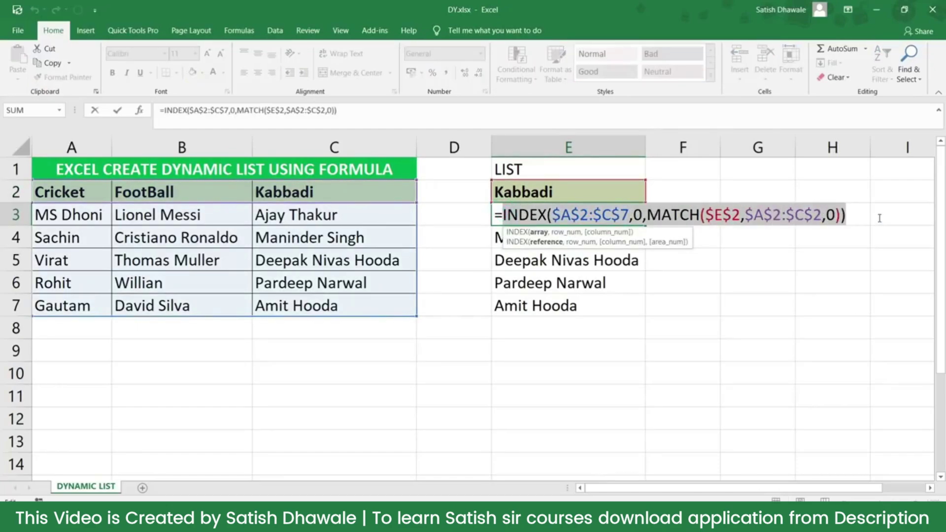
click(722, 214)
key(Escape)
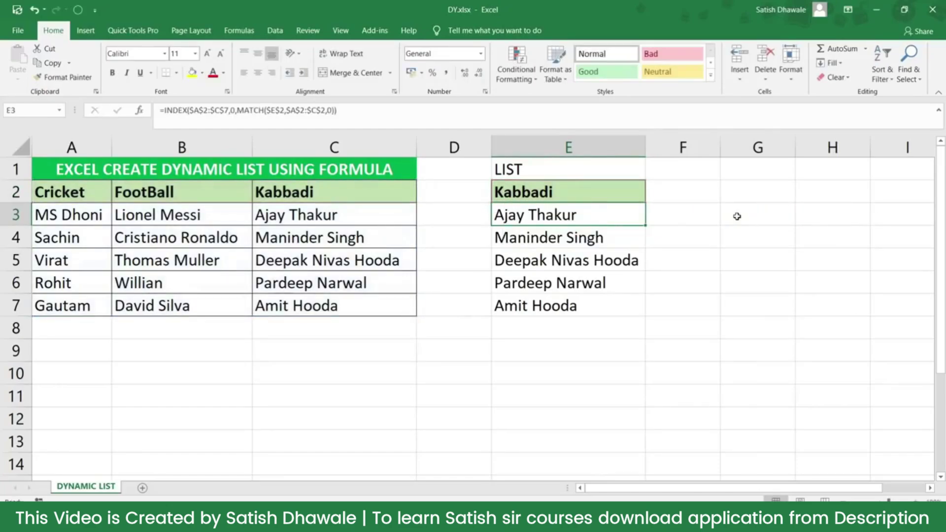